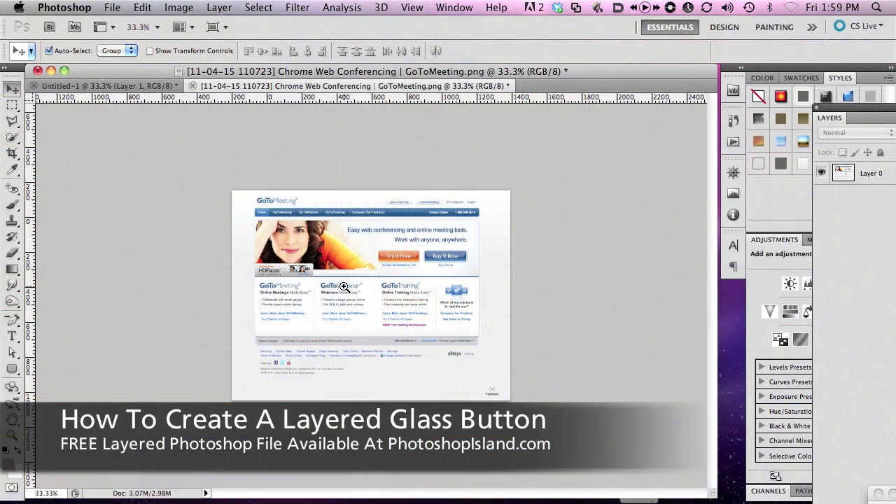
Zoom in on the GoToMeeting screenshot's orange Try It Free button
{"action": "key", "text": "super+equal"}
{"action": "key", "text": "super+equal"}
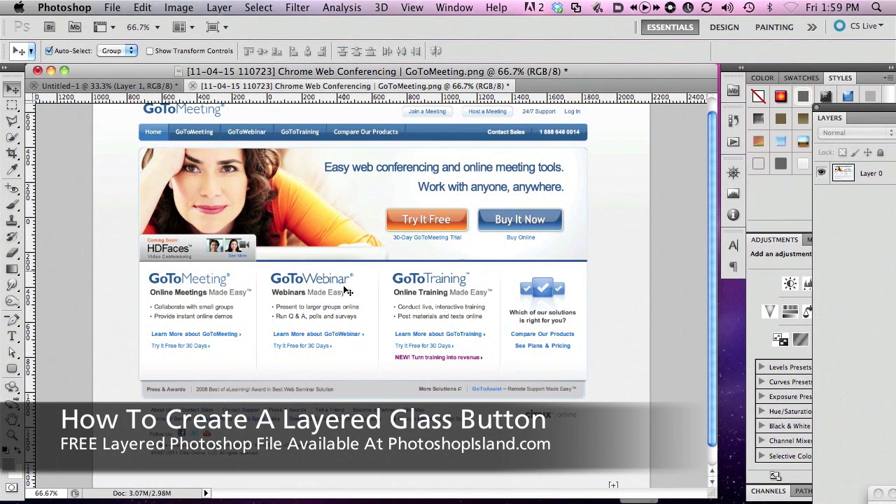
{"action": "left_click", "coordinate": [463, 220]}
Zoom to 300% and draw a 12 px-radius rounded rectangle over the Try It Free button
{"action": "left_click", "coordinate": [463, 221]}
{"action": "left_click", "coordinate": [463, 221]}
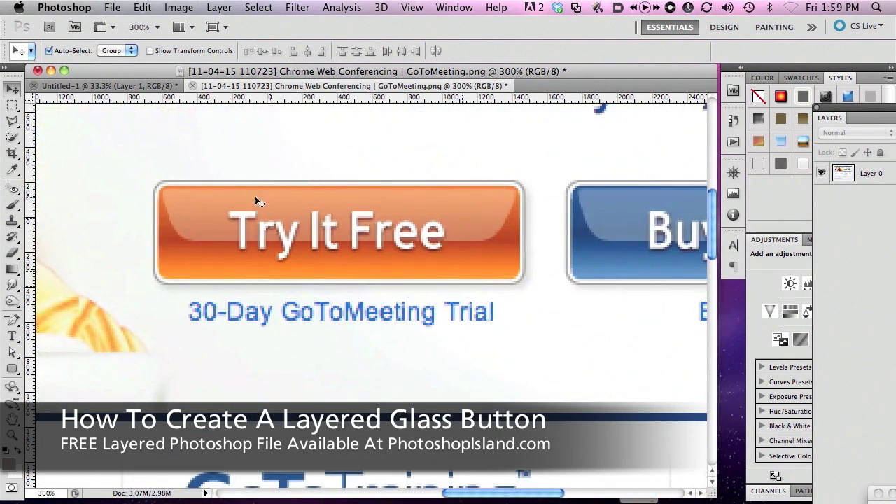
{"action": "left_click_drag", "start_coordinate": [12, 363], "coordinate": [74, 378]}
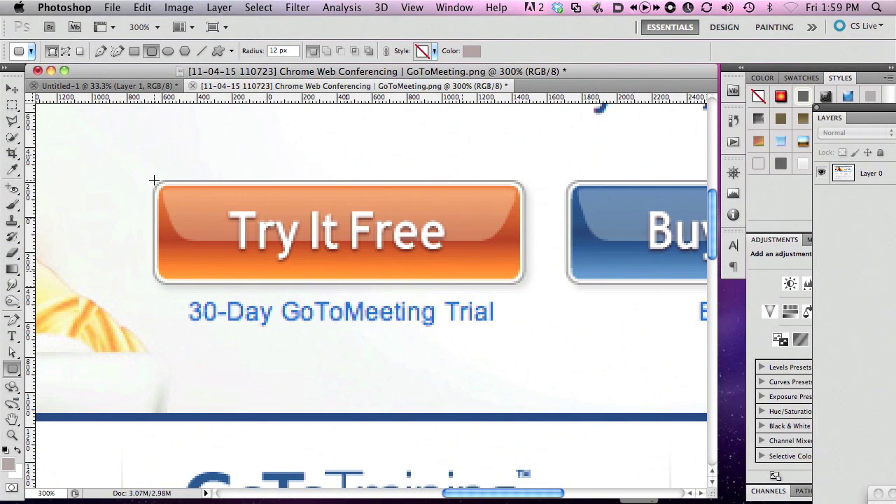
{"action": "left_click_drag", "start_coordinate": [154, 181], "coordinate": [526, 284]}
Shift the grey shape right so it partly overlaps the button, and widen the layers panel
{"action": "key", "text": "v"}
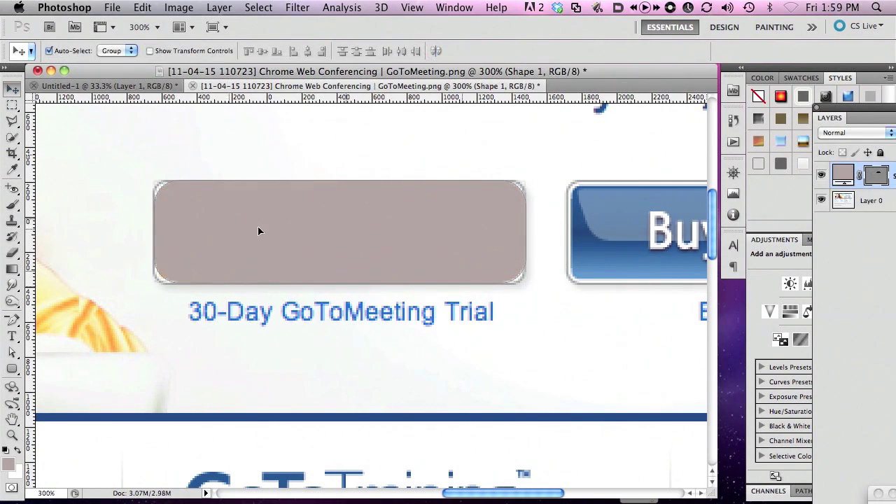
{"action": "left_click_drag", "start_coordinate": [258, 231], "coordinate": [375, 226]}
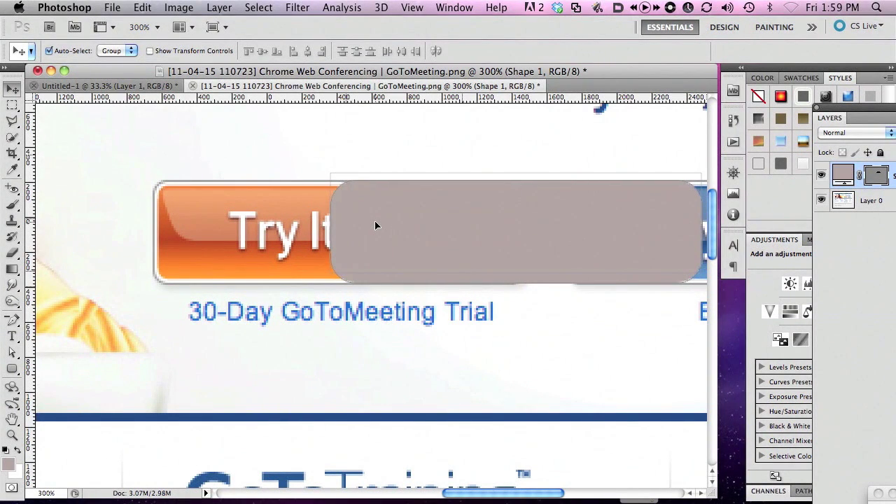
{"action": "left_click_drag", "start_coordinate": [376, 226], "coordinate": [344, 232]}
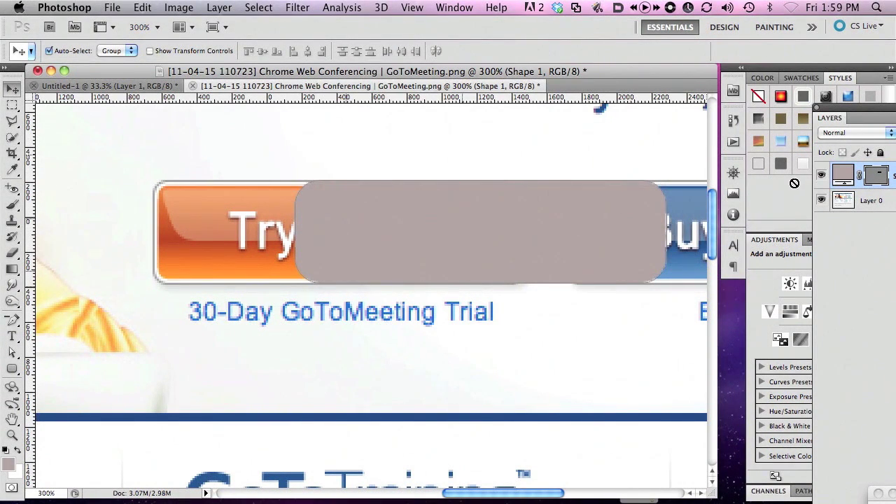
{"action": "left_click_drag", "start_coordinate": [840, 103], "coordinate": [839, 105]}
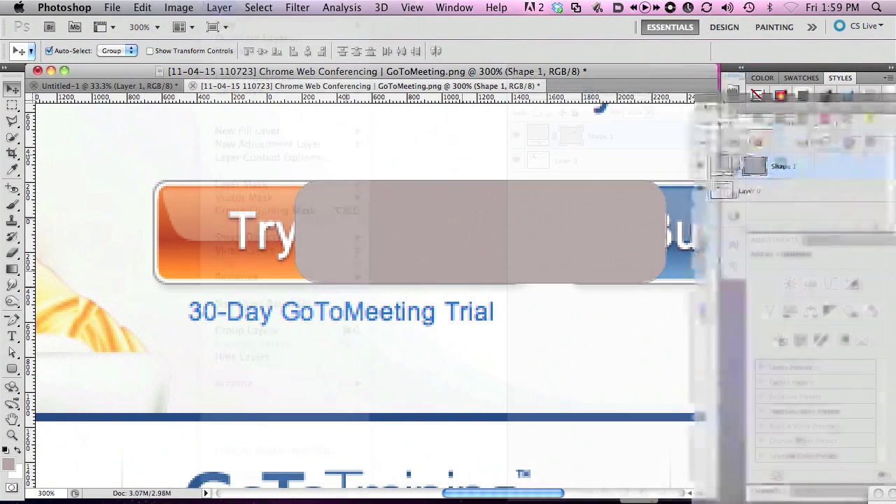
Add a Gradient Overlay to Shape 1 through the Layer Style menu
{"action": "left_click", "coordinate": [179, 7]}
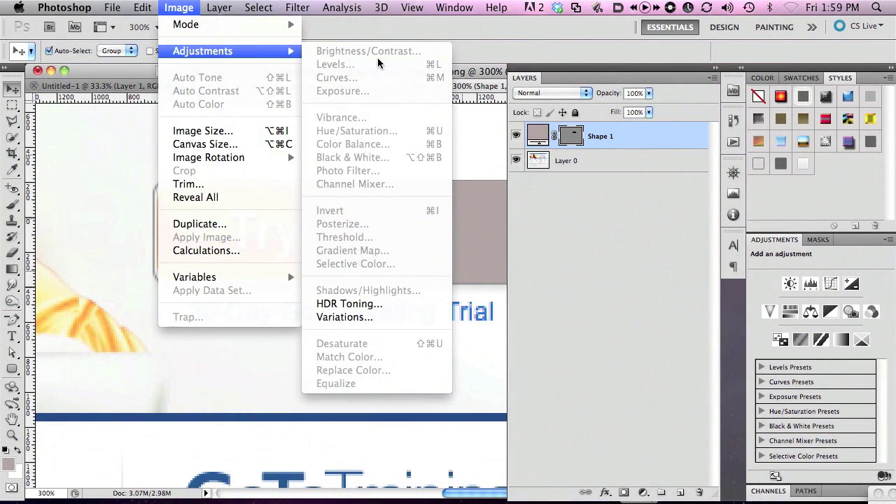
{"action": "mouse_move", "coordinate": [220, 7]}
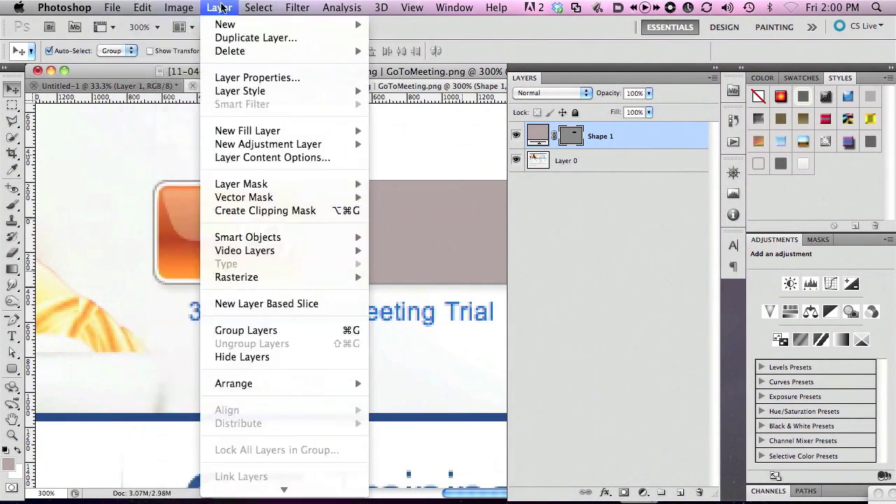
{"action": "mouse_move", "coordinate": [266, 92]}
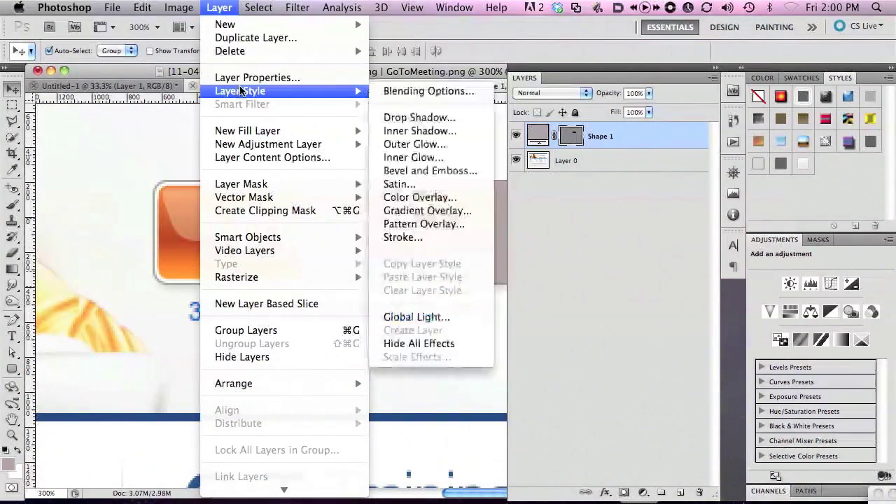
{"action": "left_click", "coordinate": [444, 215]}
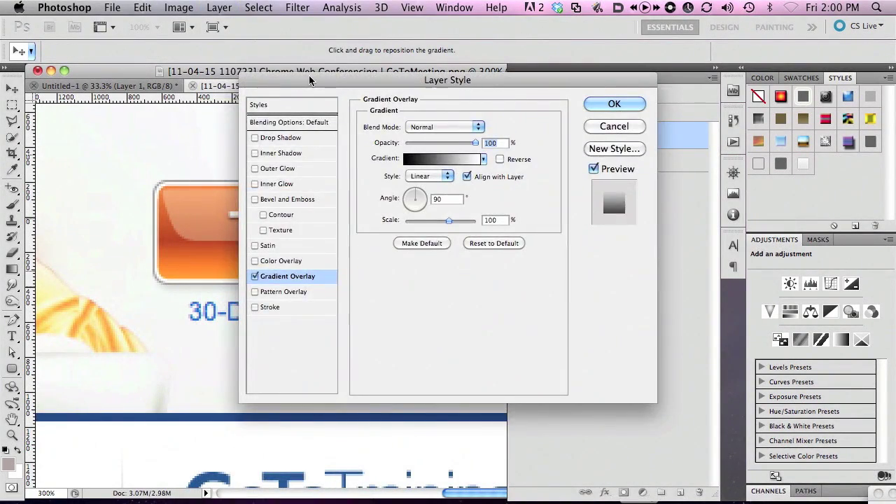
{"action": "left_click_drag", "start_coordinate": [311, 90], "coordinate": [429, 169]}
{"action": "left_click", "coordinate": [542, 250]}
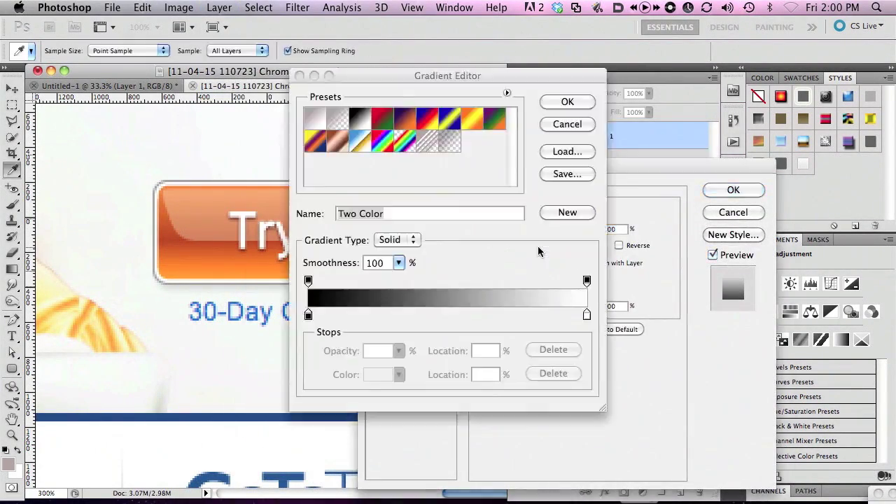
{"action": "left_click_drag", "start_coordinate": [448, 76], "coordinate": [615, 72]}
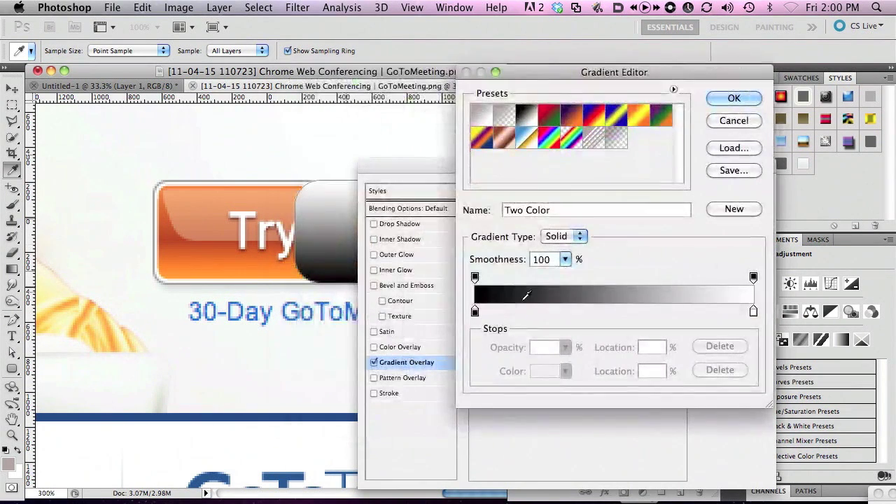
Sample the button's orange into the gradient and move the peach stop to the right end
{"action": "left_click", "coordinate": [475, 311]}
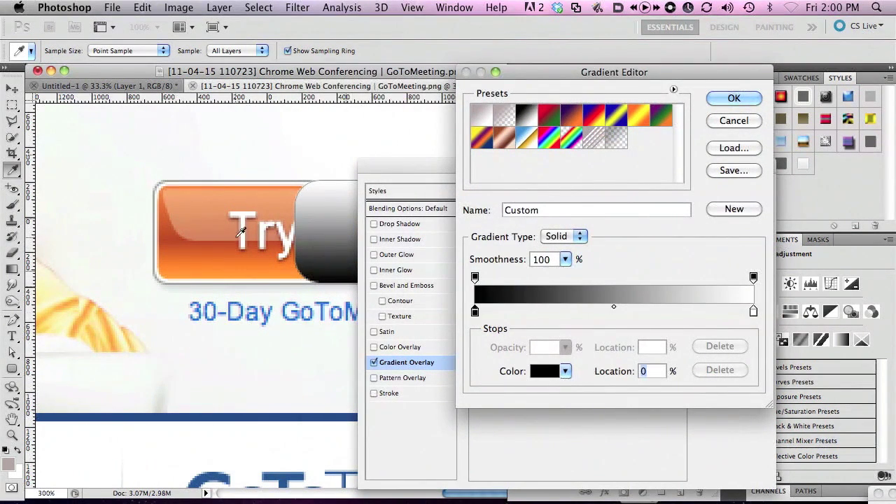
{"action": "left_click", "coordinate": [255, 188]}
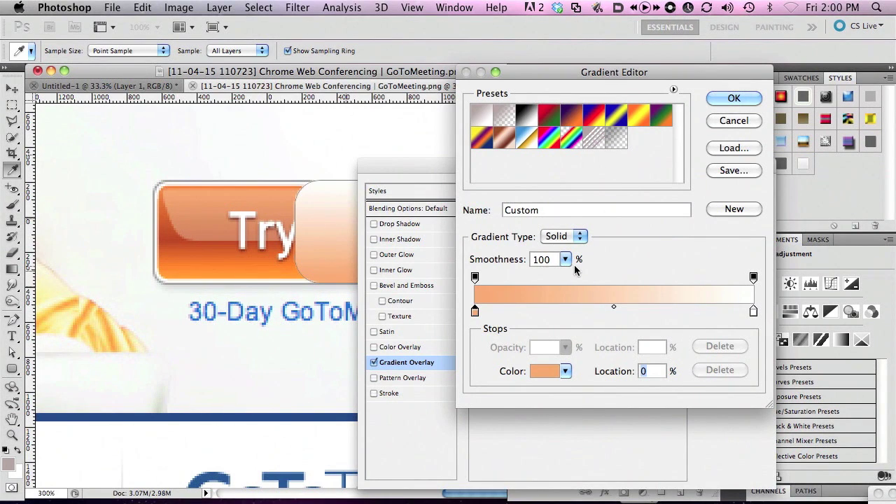
{"action": "left_click_drag", "start_coordinate": [474, 312], "coordinate": [618, 311]}
{"action": "left_click_drag", "start_coordinate": [754, 311], "coordinate": [475, 311]}
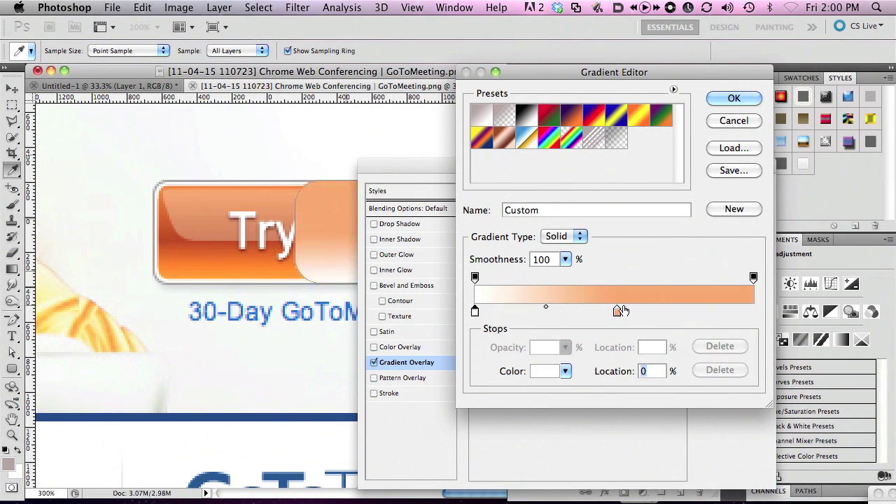
{"action": "left_click_drag", "start_coordinate": [622, 310], "coordinate": [752, 311]}
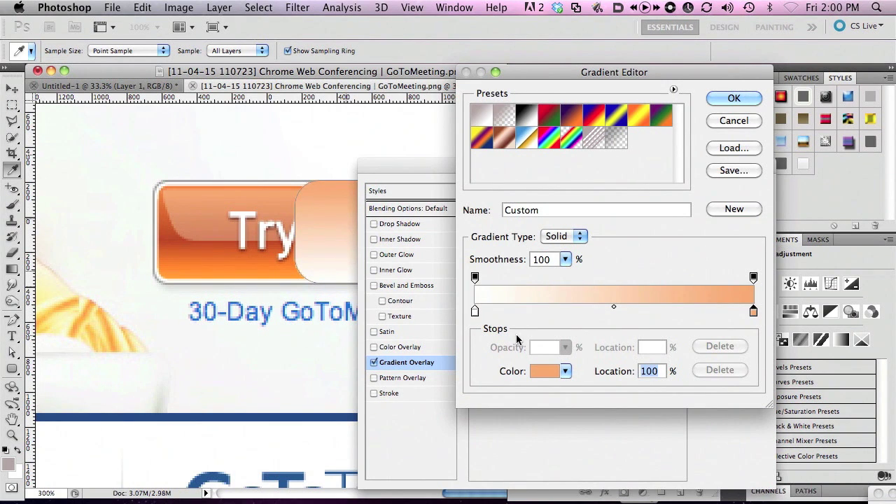
Set the left stop to orange ff9d1c, add a dark orange stop at 53%, and apply the overlay
{"action": "double_click", "coordinate": [475, 313]}
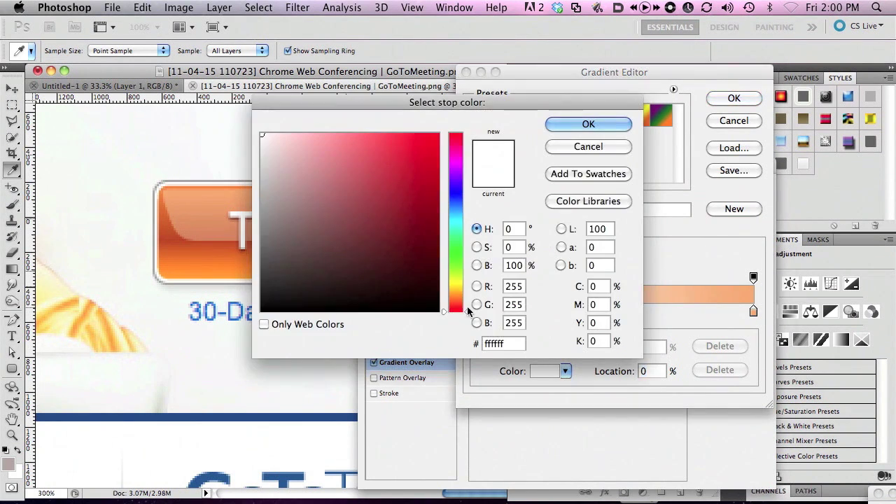
{"action": "left_click", "coordinate": [192, 275]}
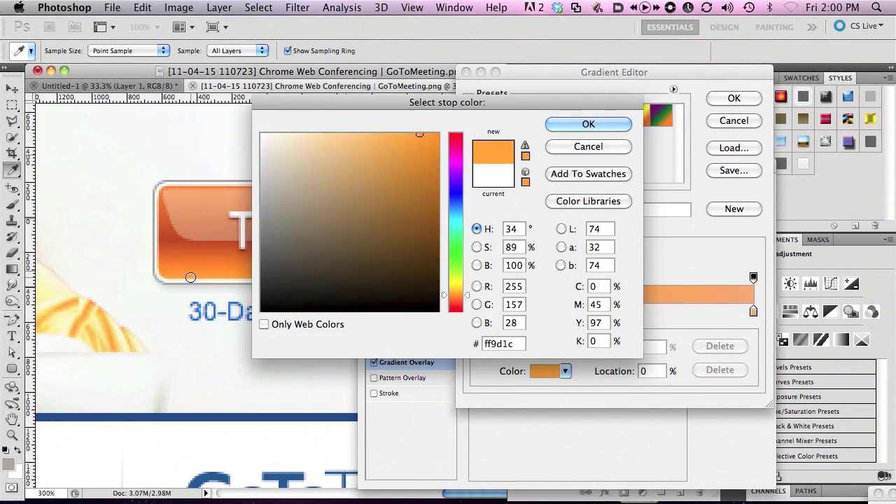
{"action": "left_click", "coordinate": [588, 124]}
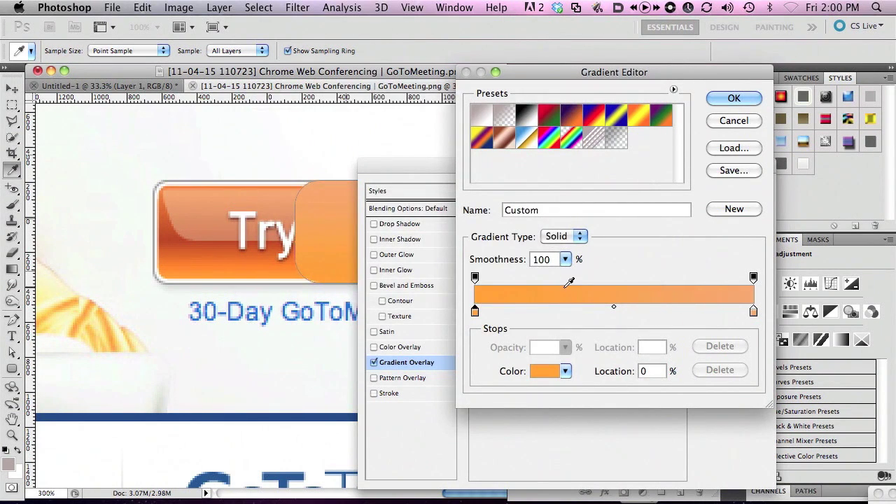
{"action": "left_click", "coordinate": [622, 312]}
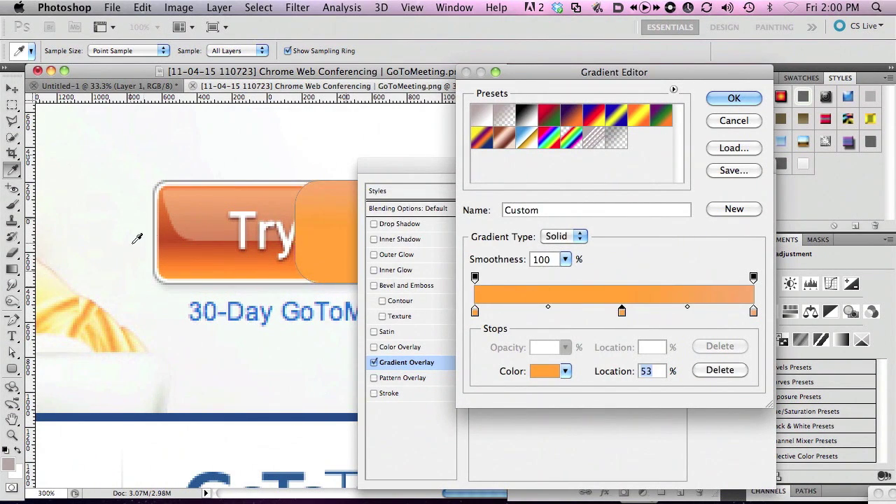
{"action": "left_click", "coordinate": [208, 241]}
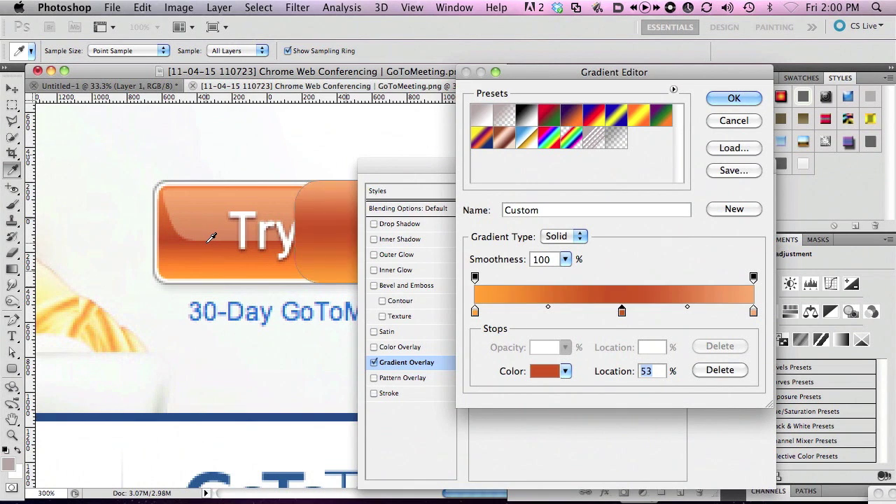
{"action": "left_click", "coordinate": [734, 98]}
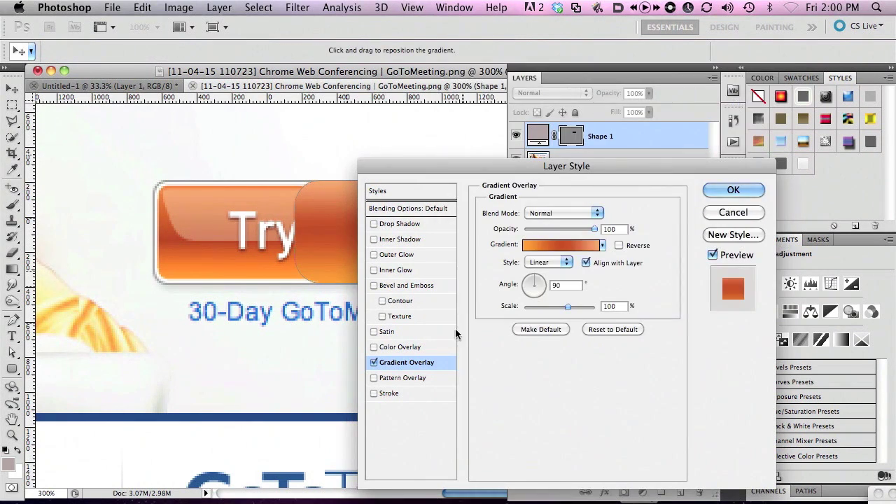
{"action": "left_click", "coordinate": [718, 189]}
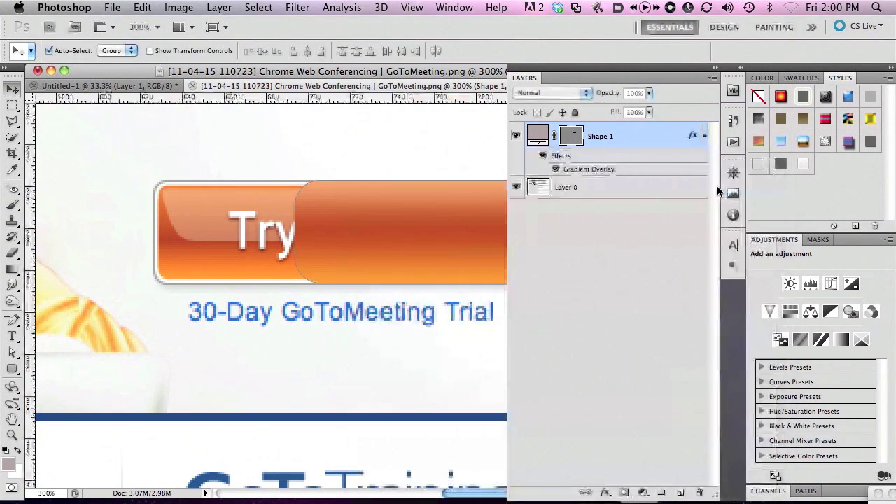
Add a black Stroke outline to Shape 1 in its layer effects
{"action": "double_click", "coordinate": [562, 159]}
{"action": "left_click", "coordinate": [374, 393]}
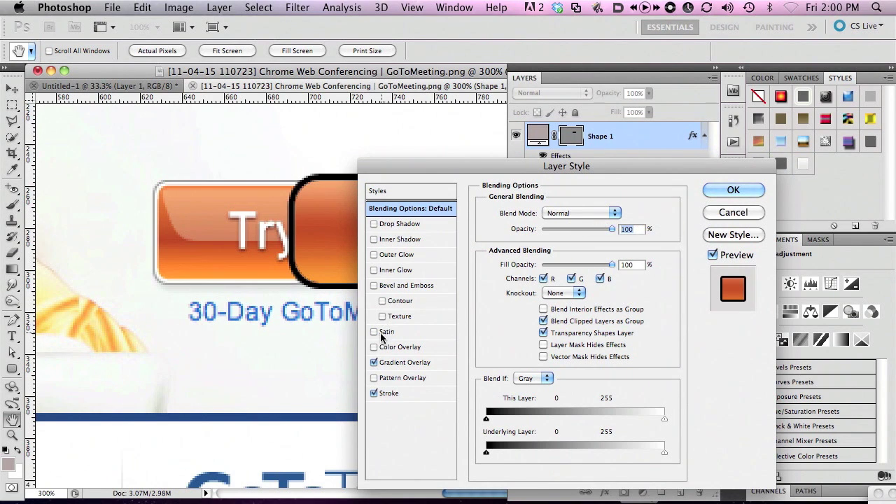
{"action": "left_click", "coordinate": [737, 190]}
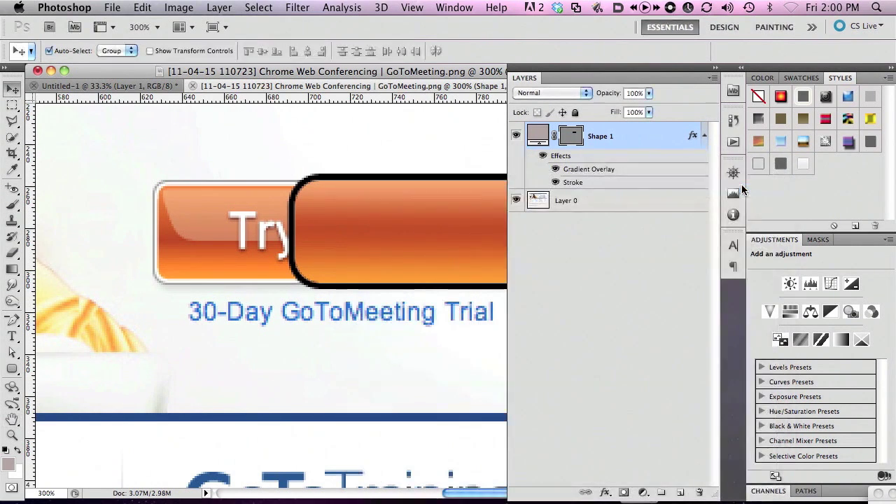
{"action": "left_click_drag", "start_coordinate": [12, 369], "coordinate": [49, 380]}
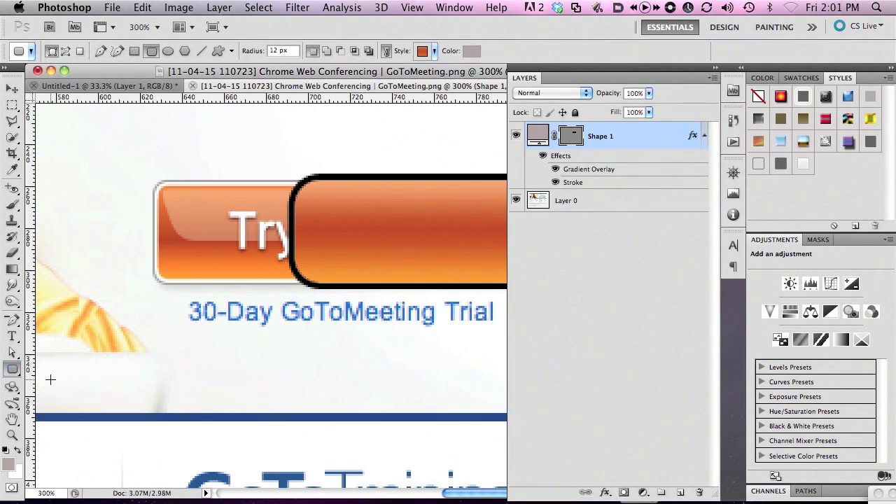
Set the corner radius to 6 px, zoom to 100%, and move Shape 1 off the button
{"action": "left_click", "coordinate": [268, 51]}
{"action": "type", "text": "6"}
{"action": "key", "text": "Return"}
{"action": "key", "text": "super+1"}
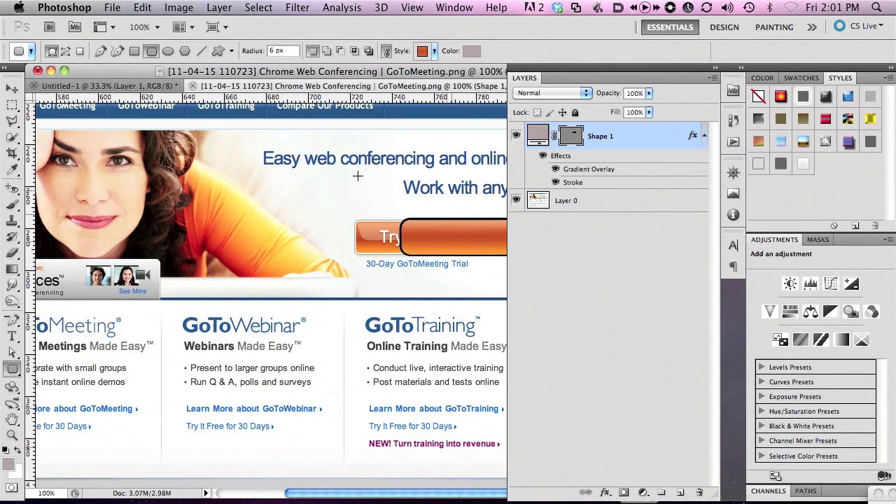
{"action": "key", "text": "v"}
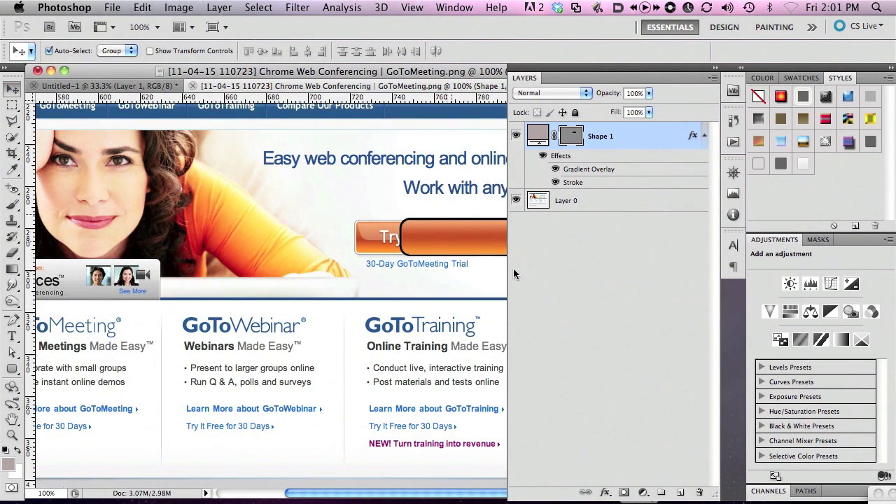
{"action": "left_click_drag", "start_coordinate": [433, 231], "coordinate": [353, 313]}
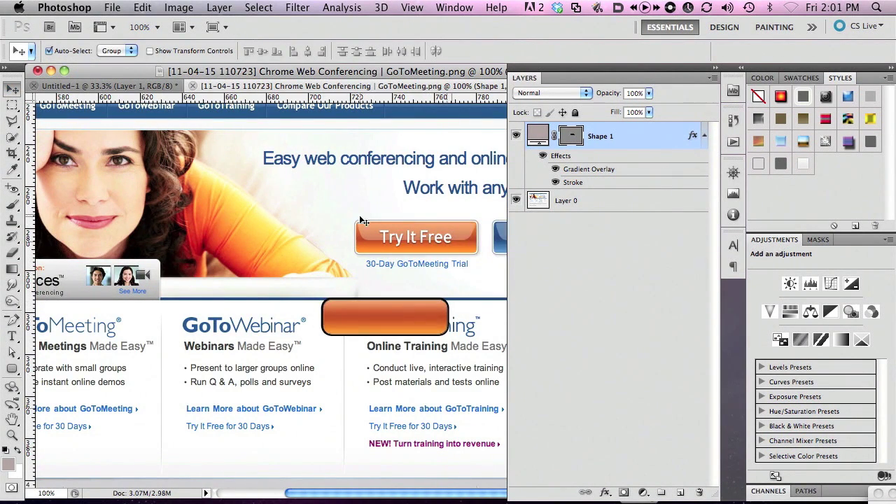
Draw Shape 2 over Try It Free and copy Shape 1's gradient and stroke effects onto it
{"action": "left_click", "coordinate": [11, 370]}
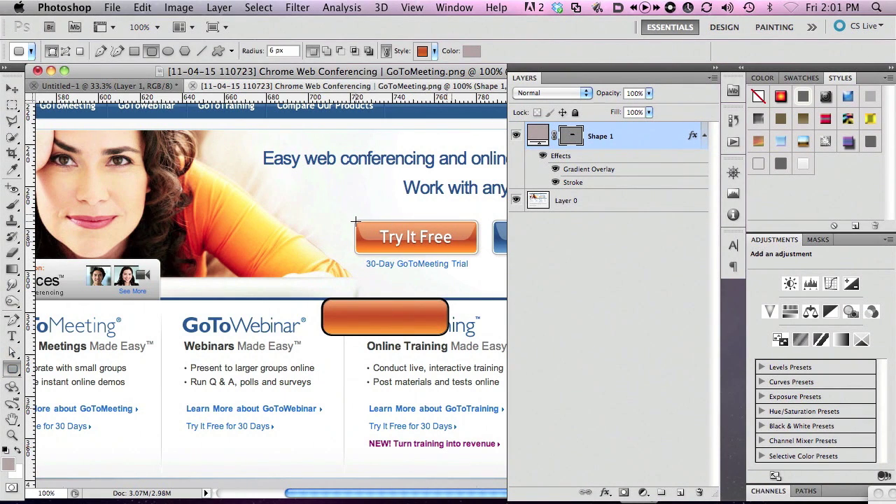
{"action": "mouse_move", "coordinate": [356, 221]}
{"action": "left_mouse_down"}
{"action": "mouse_move", "coordinate": [486, 258]}
{"action": "mouse_move", "coordinate": [479, 254]}
{"action": "left_mouse_up"}
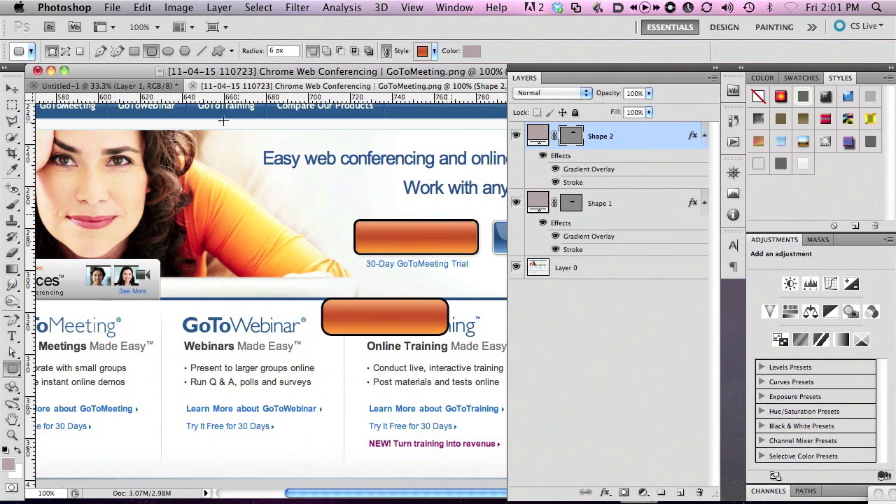
{"action": "left_click", "coordinate": [12, 89]}
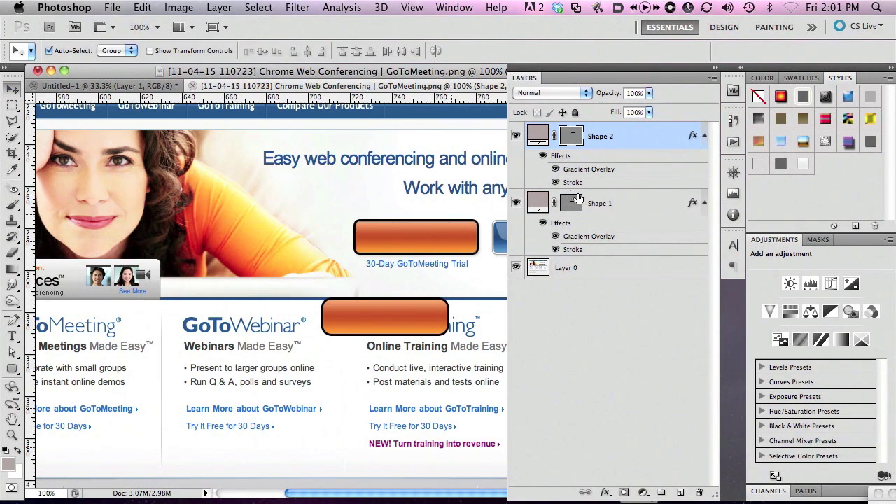
{"action": "left_click_drag", "start_coordinate": [414, 323], "coordinate": [449, 347]}
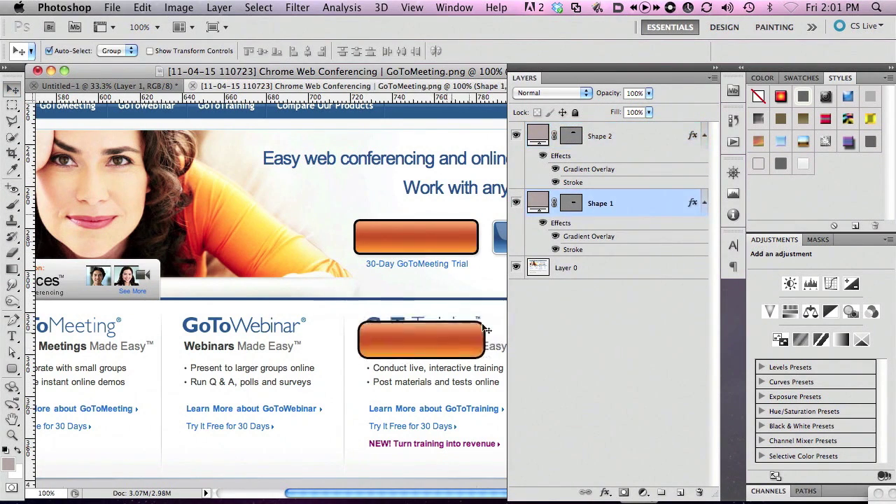
{"action": "left_click_drag", "start_coordinate": [555, 231], "coordinate": [567, 175]}
{"action": "left_click", "coordinate": [421, 234]}
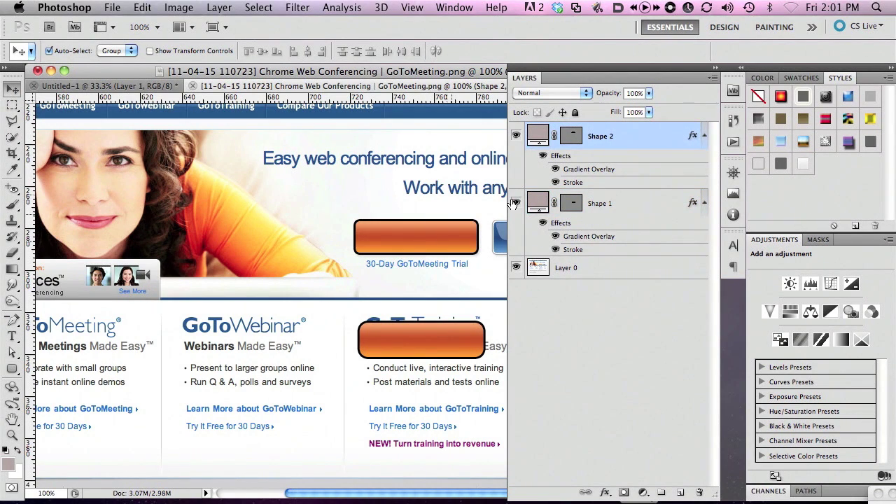
Move Shape 2 left of the text and change its stroke colour from black to white
{"action": "left_click_drag", "start_coordinate": [404, 238], "coordinate": [315, 255]}
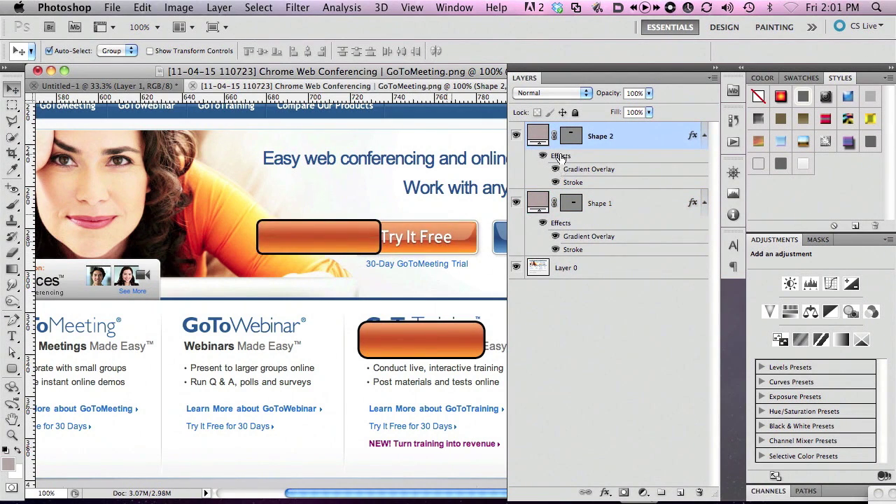
{"action": "double_click", "coordinate": [579, 184]}
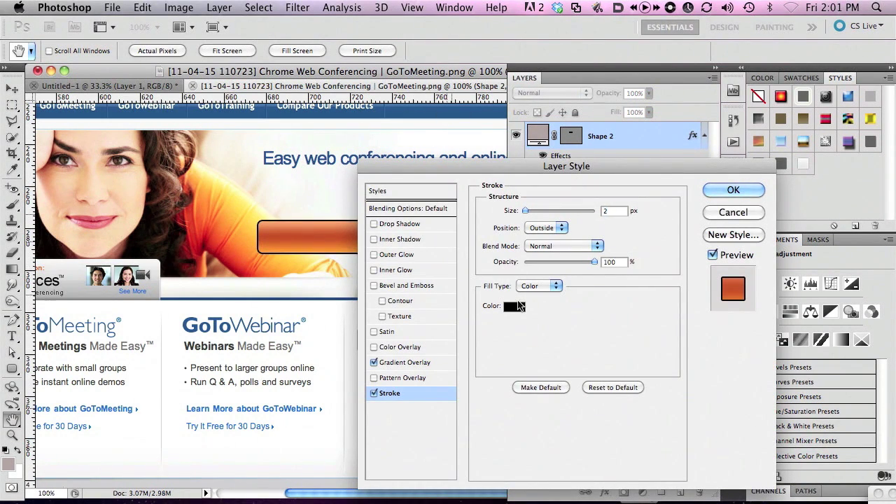
{"action": "left_click", "coordinate": [511, 308]}
{"action": "mouse_move", "coordinate": [357, 216]}
{"action": "left_mouse_down"}
{"action": "mouse_move", "coordinate": [371, 218]}
{"action": "mouse_move", "coordinate": [266, 169]}
{"action": "mouse_move", "coordinate": [260, 133]}
{"action": "left_mouse_up"}
{"action": "left_click", "coordinate": [607, 124]}
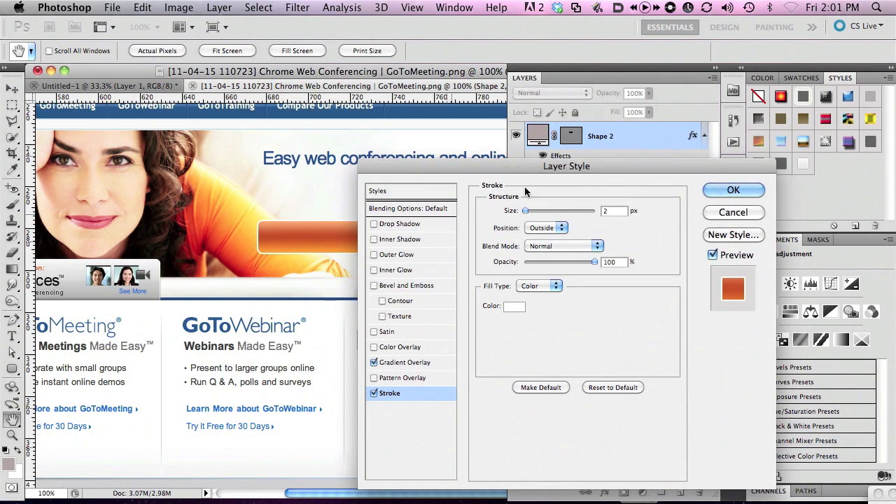
{"action": "left_click", "coordinate": [728, 189]}
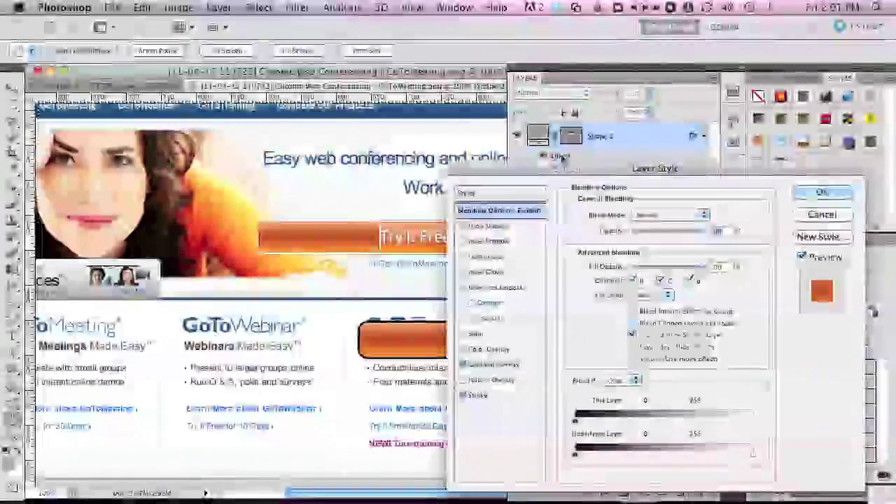
Enable Inner Glow on Shape 2 in Darken mode with orange sampled from the button
{"action": "left_click", "coordinate": [462, 272]}
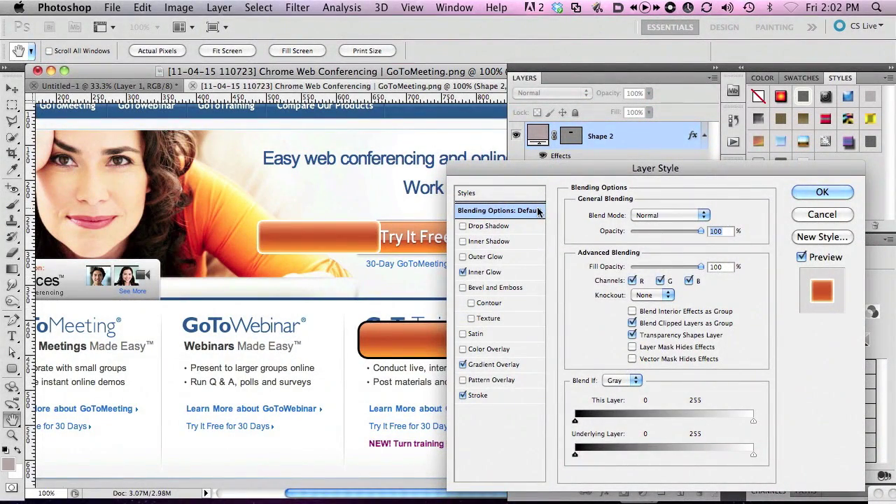
{"action": "left_click_drag", "start_coordinate": [497, 169], "coordinate": [521, 148]}
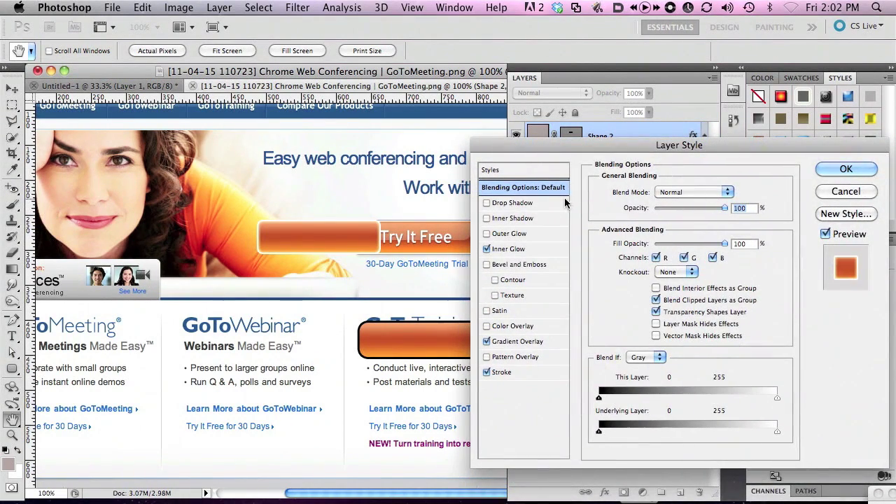
{"action": "left_click", "coordinate": [510, 250]}
{"action": "left_click", "coordinate": [658, 194]}
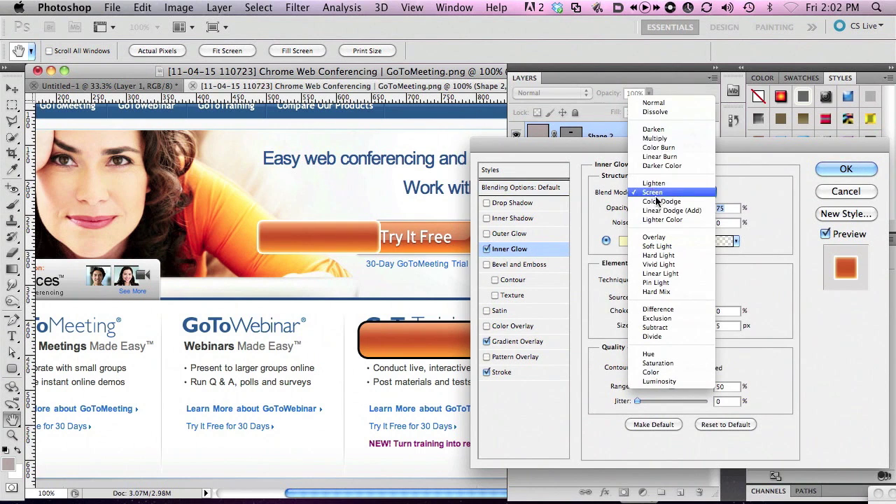
{"action": "left_click", "coordinate": [669, 129]}
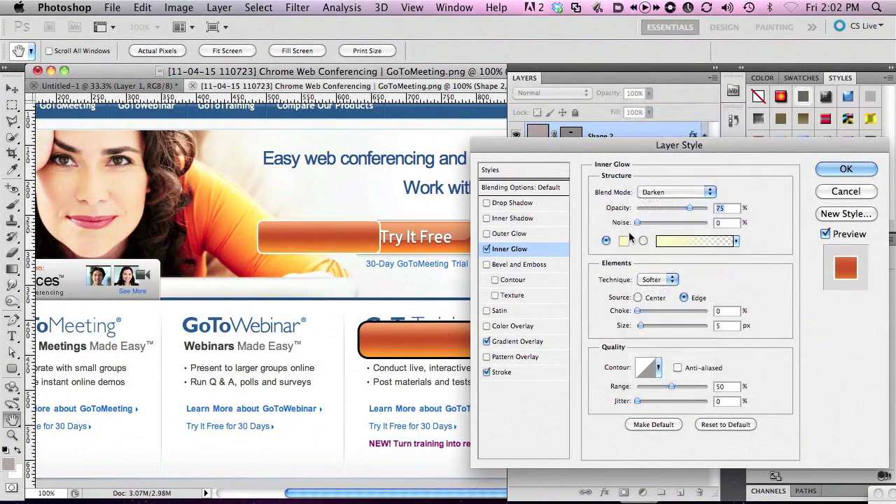
{"action": "left_click", "coordinate": [625, 243]}
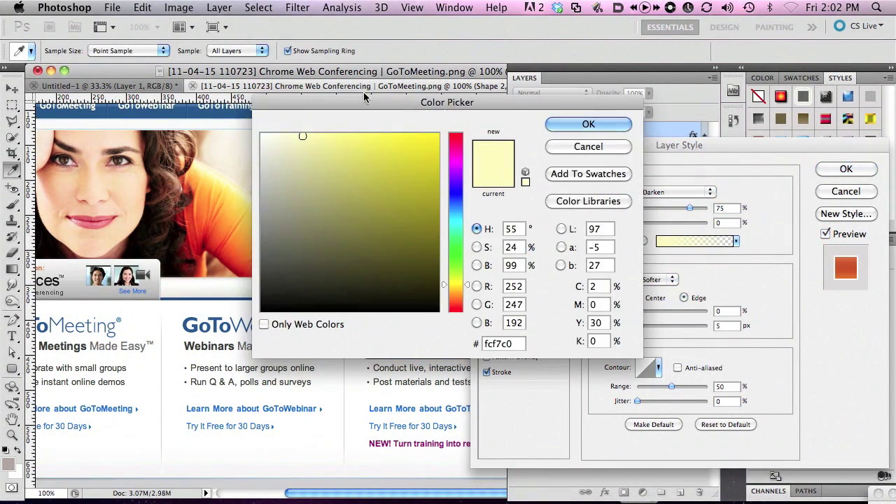
{"action": "left_click_drag", "start_coordinate": [270, 45], "coordinate": [490, 148]}
{"action": "left_click", "coordinate": [461, 222]}
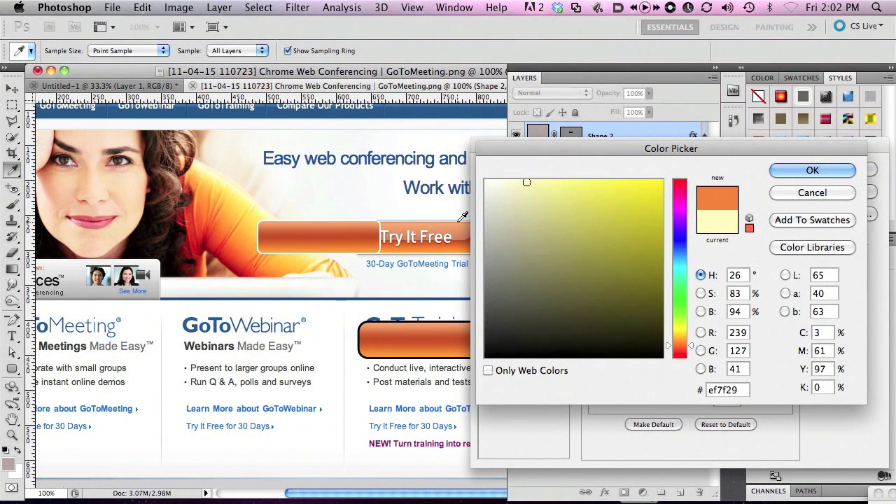
{"action": "left_click", "coordinate": [461, 221]}
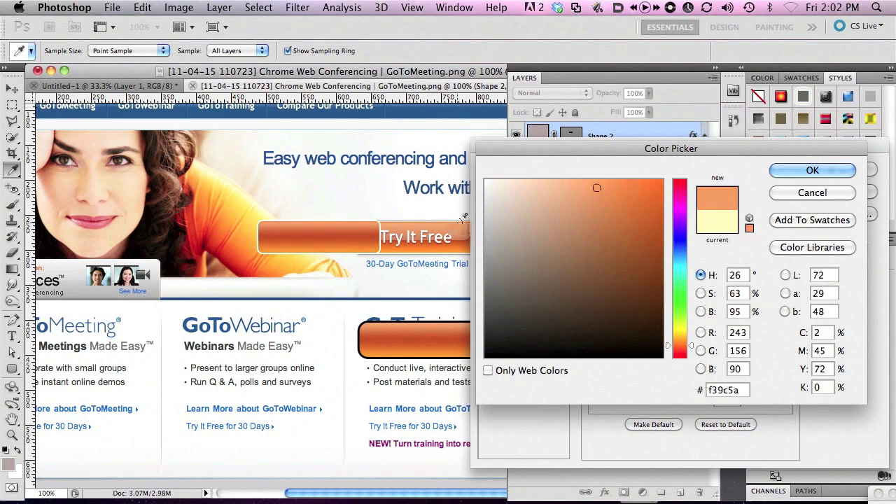
{"action": "left_click", "coordinate": [461, 221]}
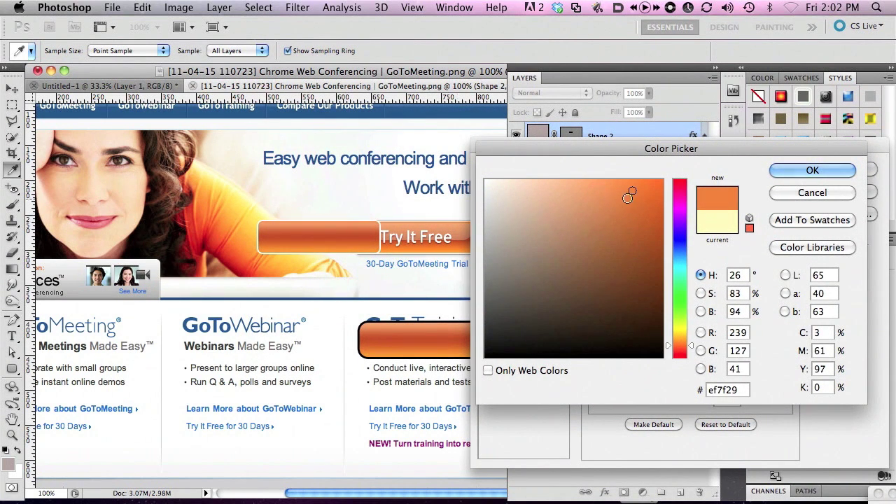
{"action": "left_click", "coordinate": [790, 168]}
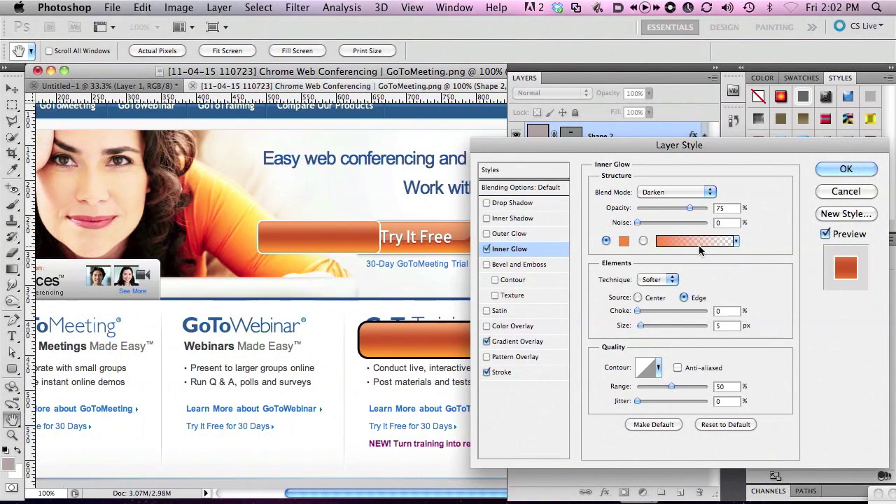
Change the glow to darker orange c86317, shrink its size to 2 px, and apply
{"action": "left_click_drag", "start_coordinate": [640, 326], "coordinate": [652, 327]}
{"action": "left_click", "coordinate": [648, 313]}
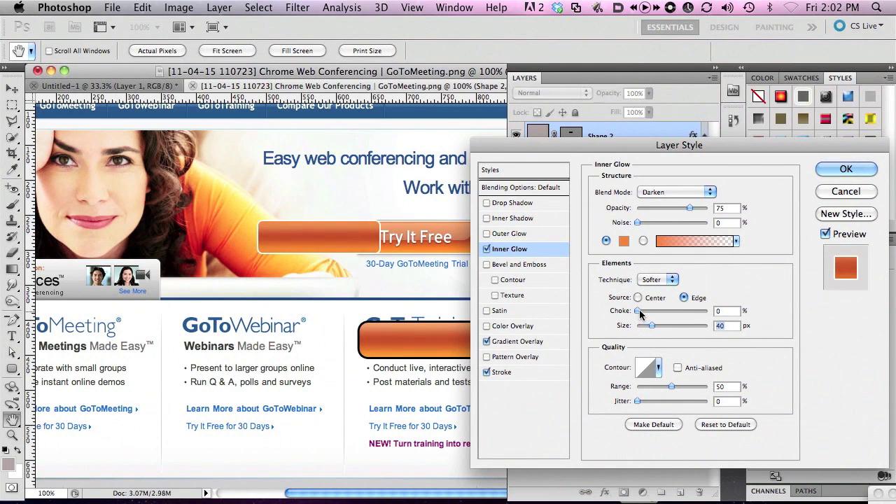
{"action": "left_click", "coordinate": [640, 312]}
{"action": "left_click_drag", "start_coordinate": [652, 328], "coordinate": [638, 315]}
{"action": "left_click", "coordinate": [624, 241]}
{"action": "left_click", "coordinate": [646, 215]}
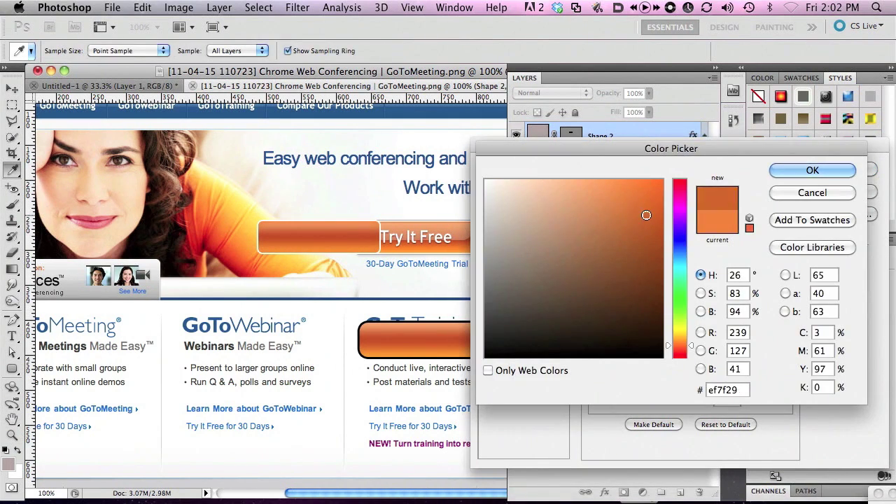
{"action": "mouse_move", "coordinate": [646, 215]}
{"action": "left_mouse_down"}
{"action": "mouse_move", "coordinate": [650, 223]}
{"action": "mouse_move", "coordinate": [642, 219]}
{"action": "left_mouse_up"}
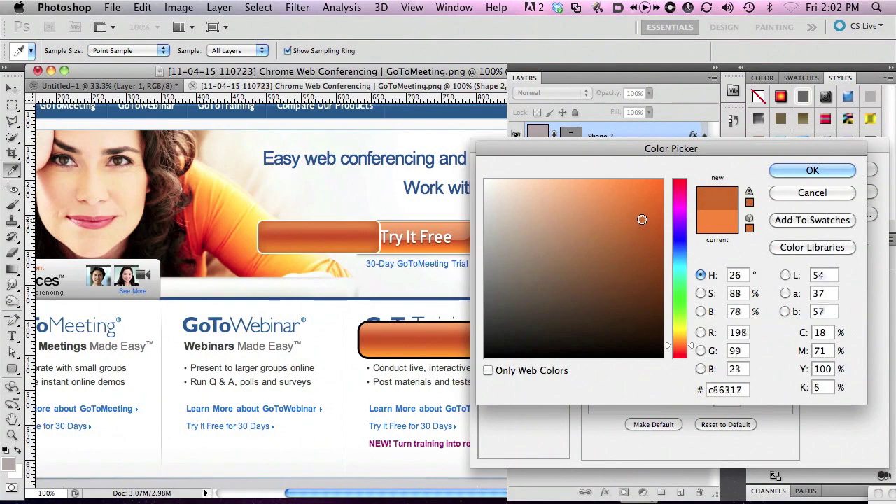
{"action": "left_click", "coordinate": [777, 174]}
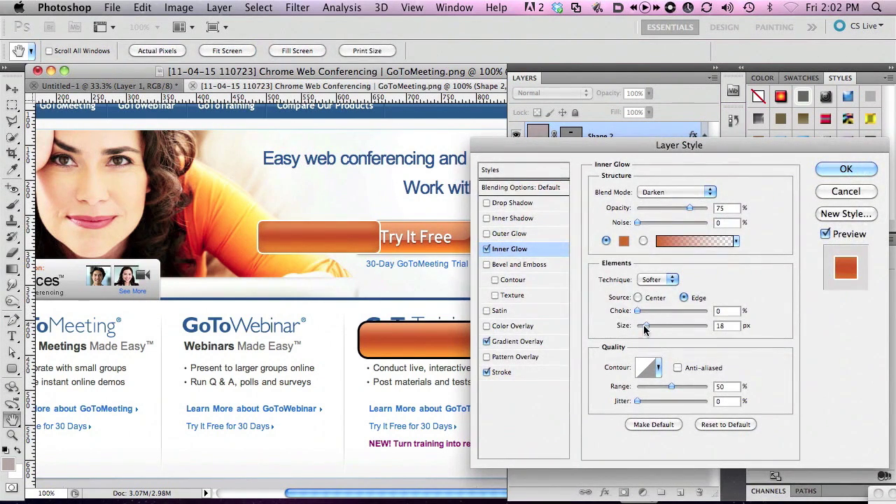
{"action": "left_click_drag", "start_coordinate": [645, 330], "coordinate": [639, 329]}
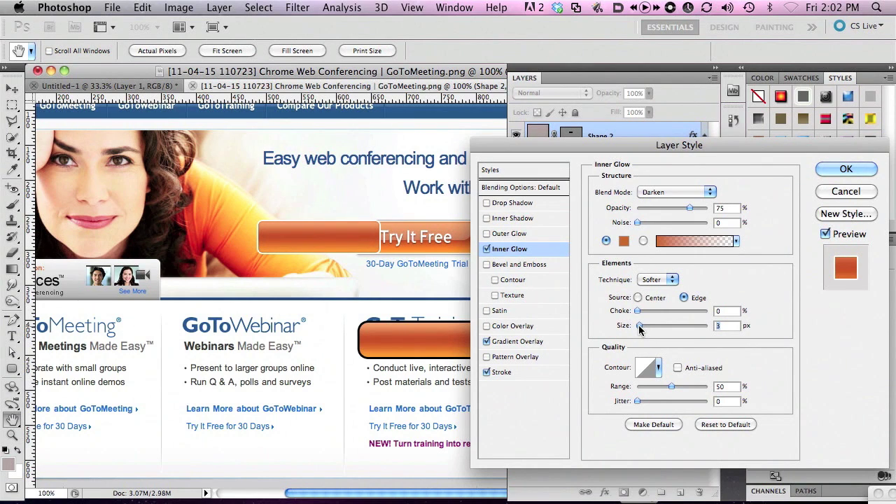
{"action": "left_click_drag", "start_coordinate": [640, 330], "coordinate": [638, 330]}
{"action": "left_click", "coordinate": [837, 169]}
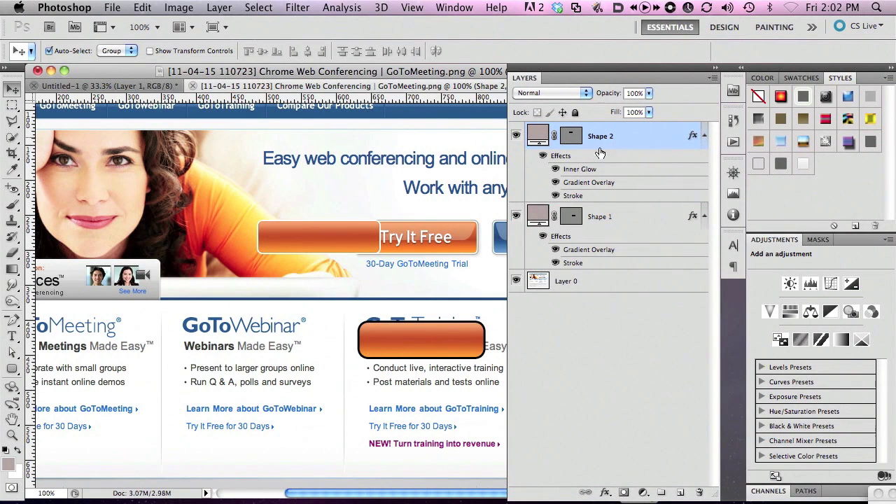
Hide Shape 1 and duplicate the Shape 2 layer
{"action": "left_click", "coordinate": [516, 216]}
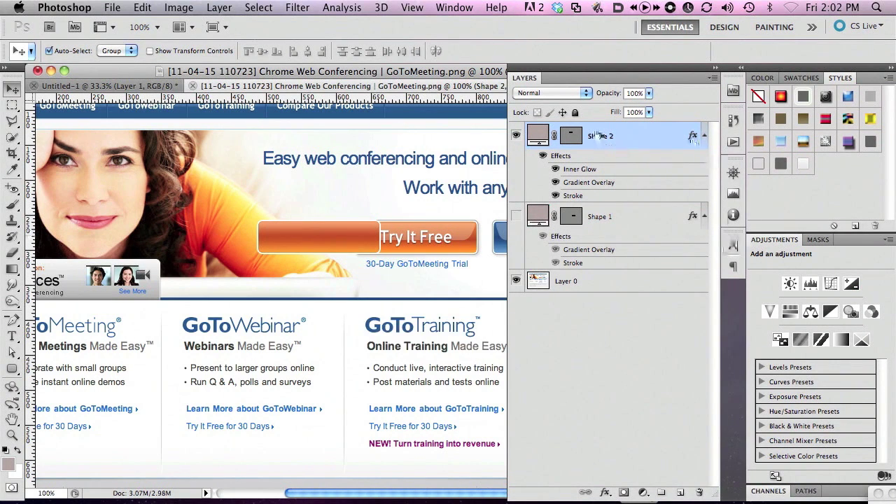
{"action": "left_click_drag", "start_coordinate": [599, 135], "coordinate": [680, 492]}
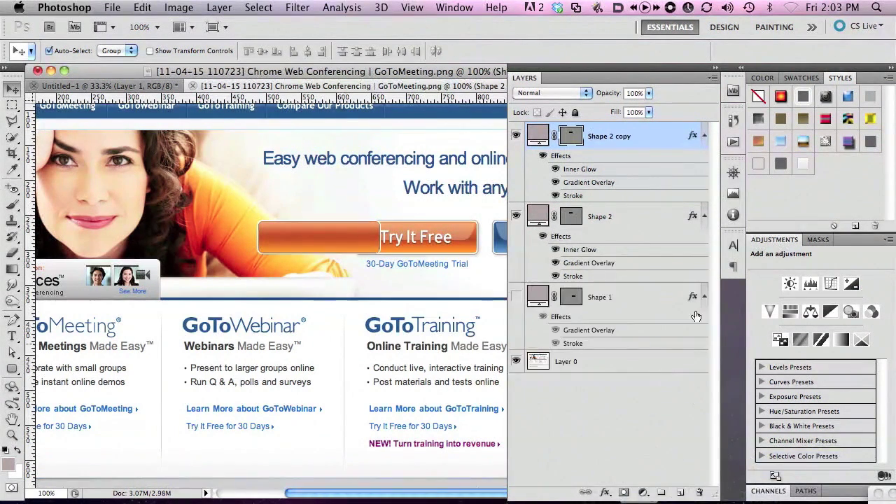
{"action": "left_click", "coordinate": [534, 220]}
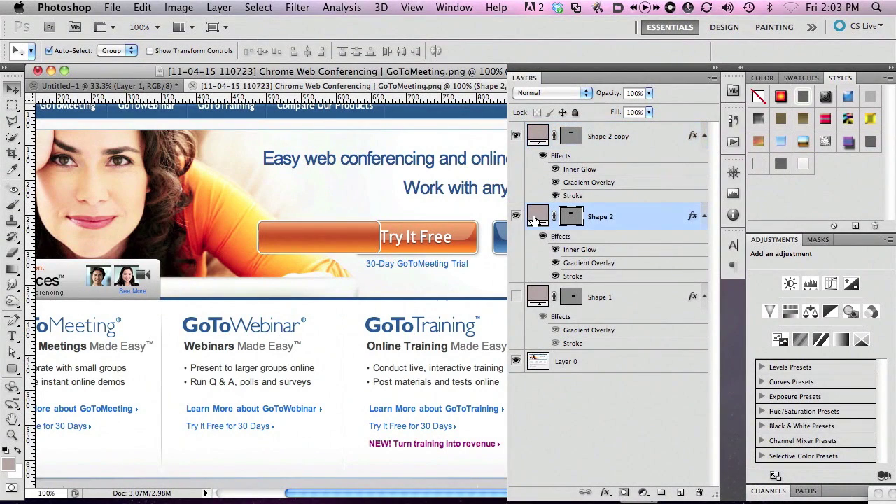
Change Shape 2's stroke to a grey sampled from the canvas, 3 px thick
{"action": "double_click", "coordinate": [572, 277]}
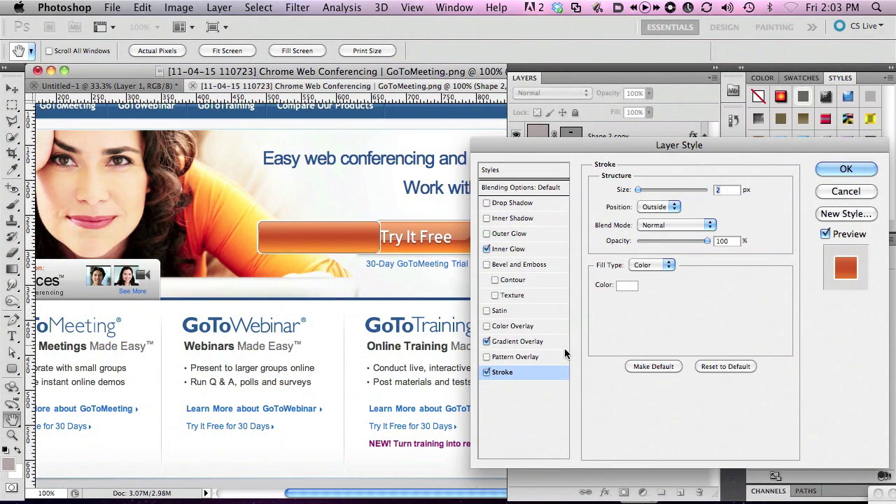
{"action": "left_click_drag", "start_coordinate": [638, 189], "coordinate": [643, 194]}
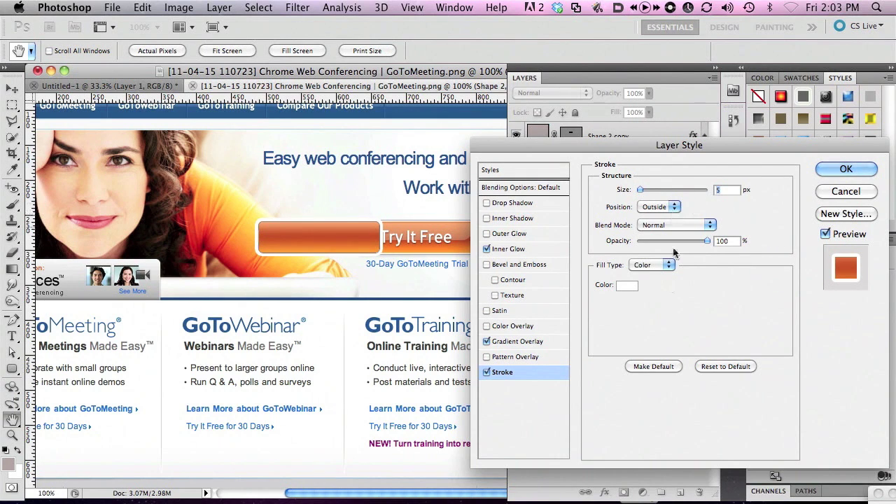
{"action": "left_click", "coordinate": [633, 287]}
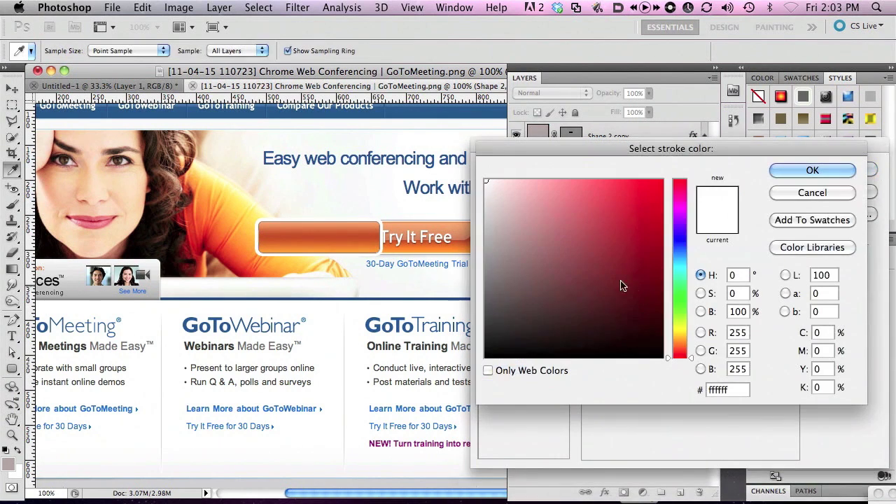
{"action": "left_click", "coordinate": [407, 217]}
{"action": "left_click", "coordinate": [812, 170]}
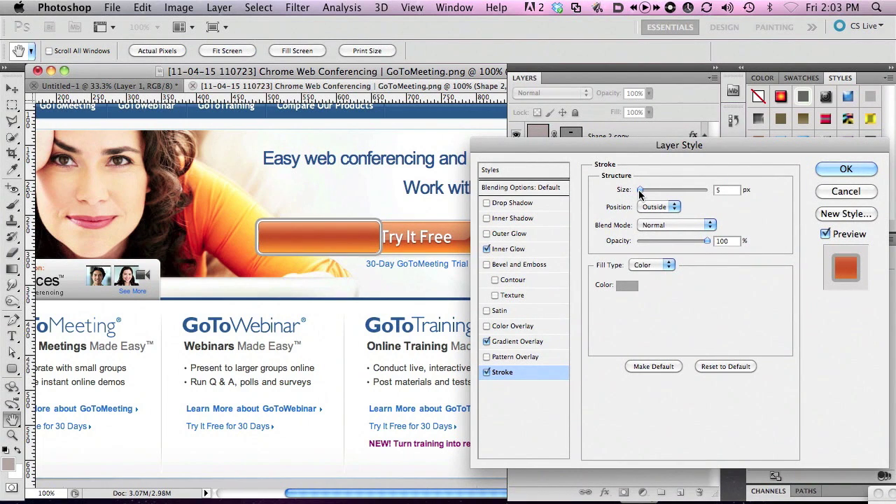
{"action": "left_click_drag", "start_coordinate": [639, 195], "coordinate": [639, 195]}
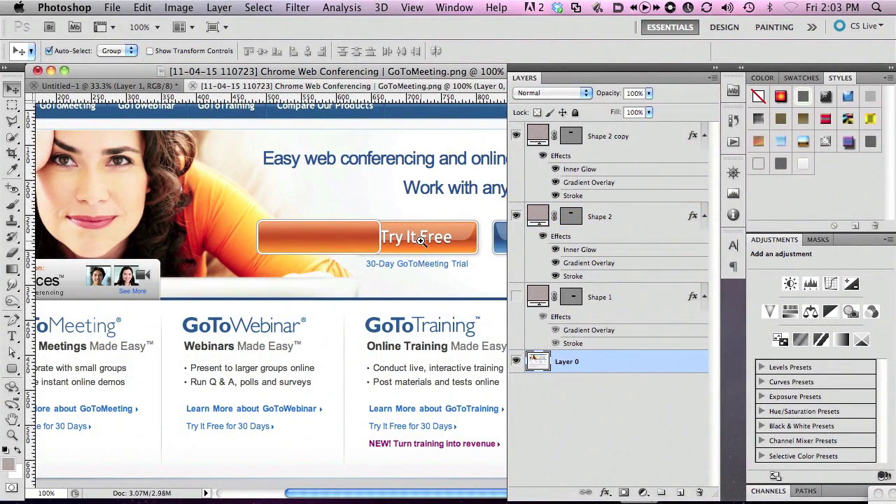
{"action": "scroll", "coordinate": [418, 239], "scroll_direction": "up", "scroll_amount": 1}
Add a drop shadow to Shape 2 with its own 120° angle and 35% opacity
{"action": "double_click", "coordinate": [554, 236]}
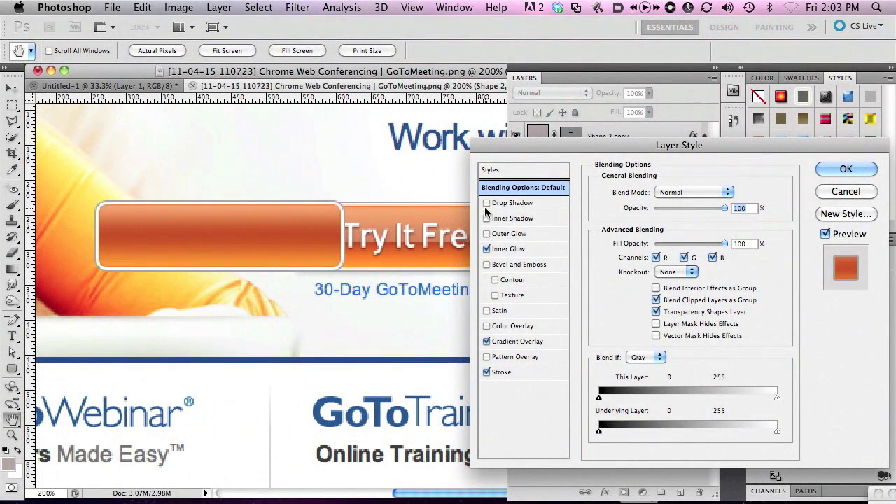
{"action": "left_click", "coordinate": [486, 203]}
{"action": "left_click", "coordinate": [524, 204]}
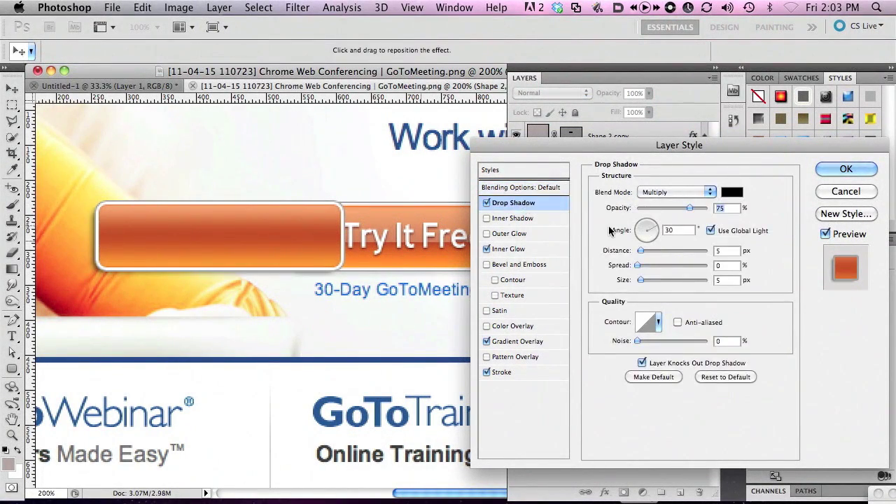
{"action": "left_click", "coordinate": [712, 231]}
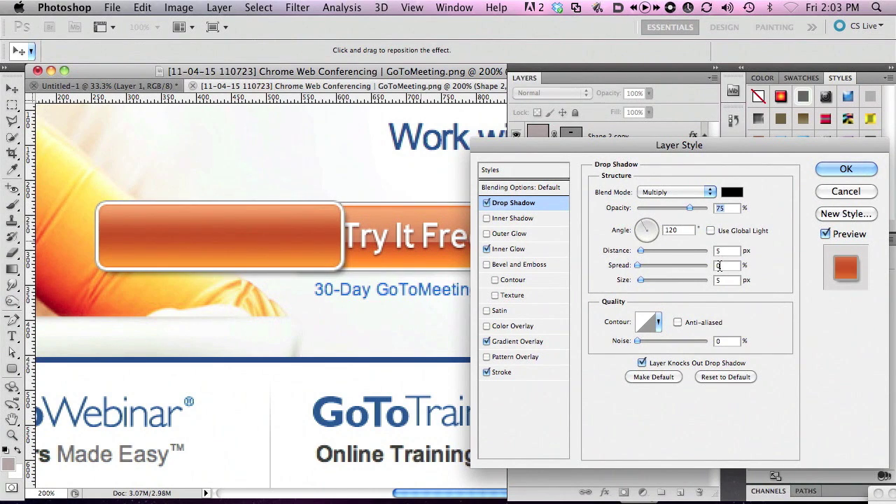
{"action": "type", "text": "55"}
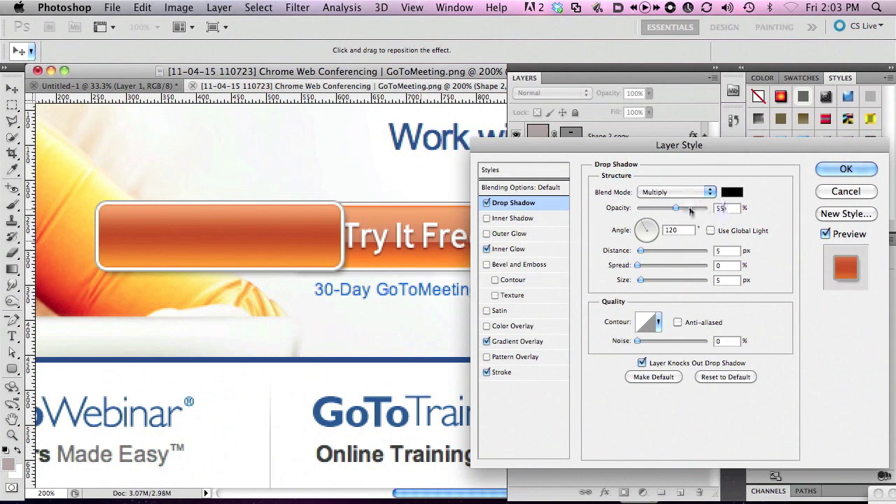
{"action": "left_click", "coordinate": [690, 209]}
{"action": "type", "text": "40"}
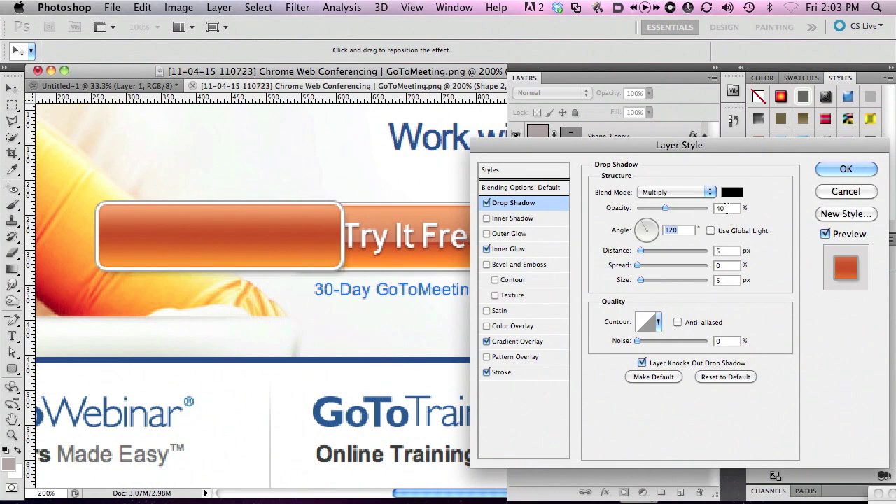
{"action": "key", "text": "shift+Tab"}
{"action": "type", "text": "35"}
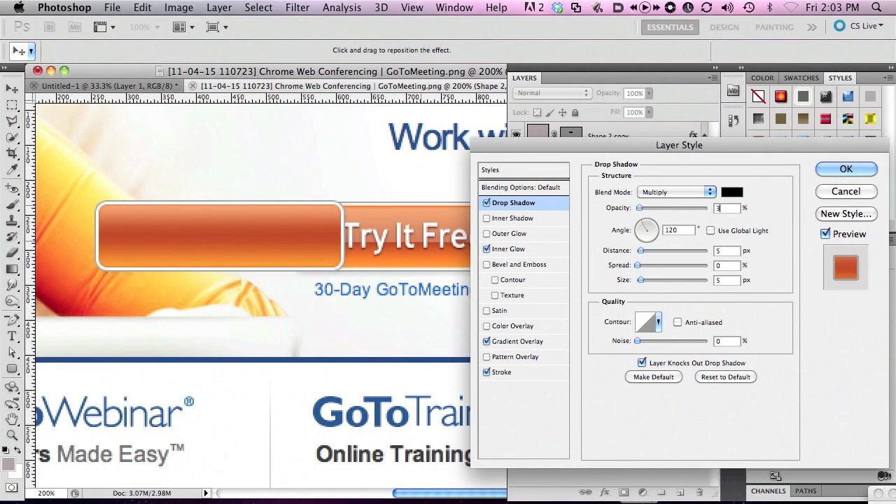
{"action": "key", "text": "Tab"}
Confirm the shadow, then move Shape 2 and Shape 2 copy together about 85 px left
{"action": "left_click", "coordinate": [846, 169]}
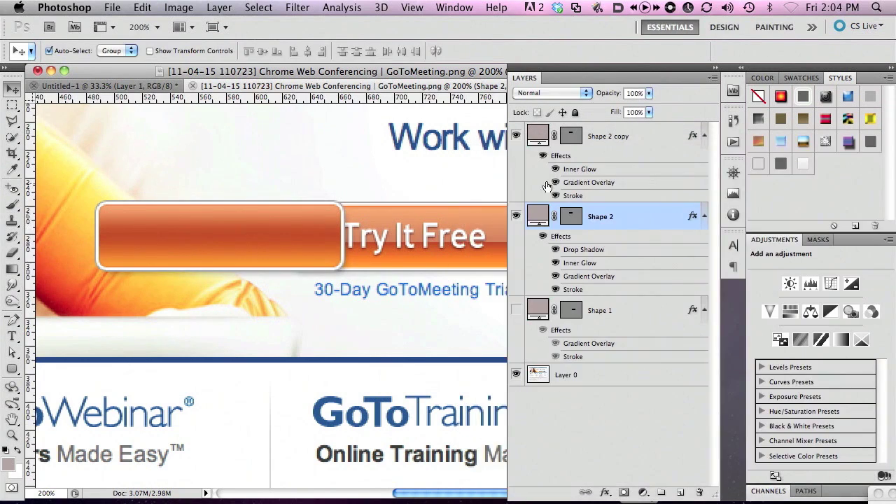
{"action": "left_click", "coordinate": [634, 140], "text": "shift"}
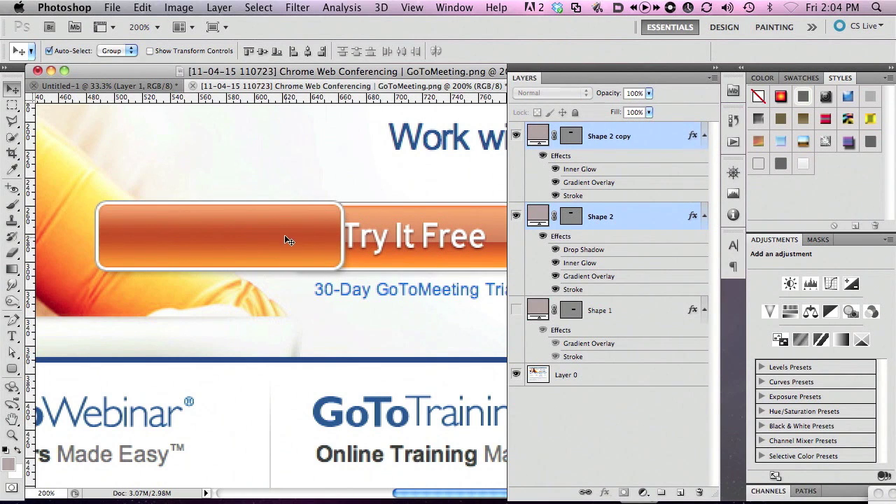
{"action": "left_click_drag", "start_coordinate": [286, 236], "coordinate": [223, 235]}
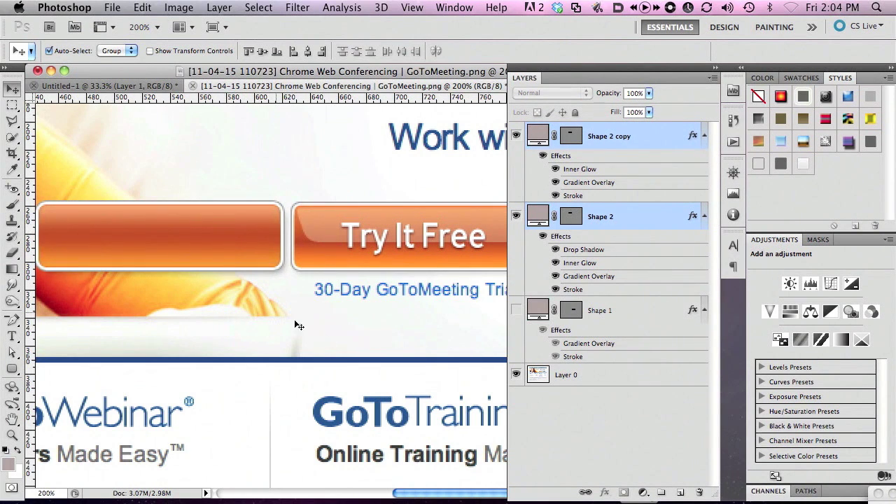
{"action": "left_click_drag", "start_coordinate": [414, 494], "coordinate": [408, 495]}
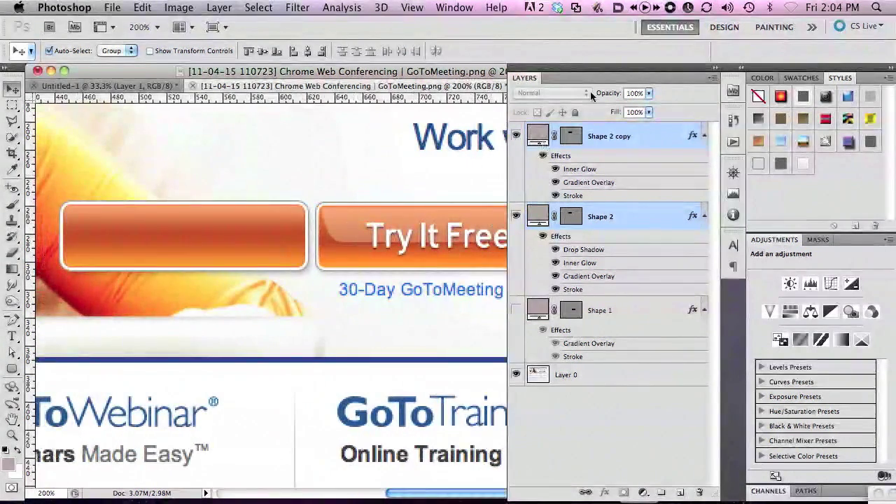
{"action": "left_click_drag", "start_coordinate": [562, 68], "coordinate": [663, 78]}
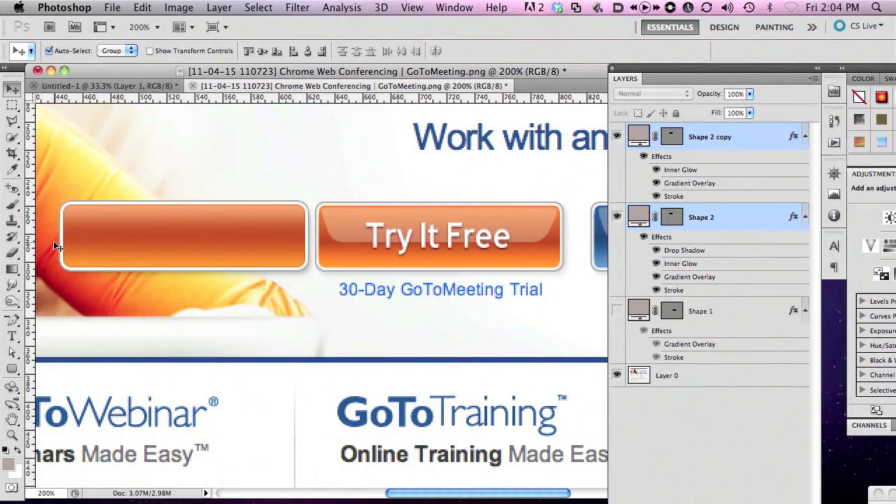
{"action": "left_click", "coordinate": [13, 371]}
{"action": "left_click", "coordinate": [12, 371]}
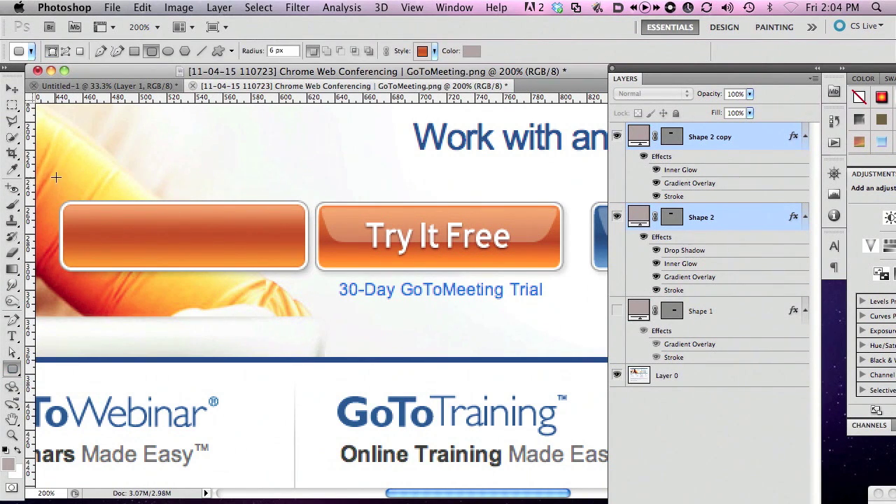
Draw a rounded rectangle over the button's top half, hide its effects, and slant its lower corners inward
{"action": "left_click_drag", "start_coordinate": [60, 165], "coordinate": [306, 231]}
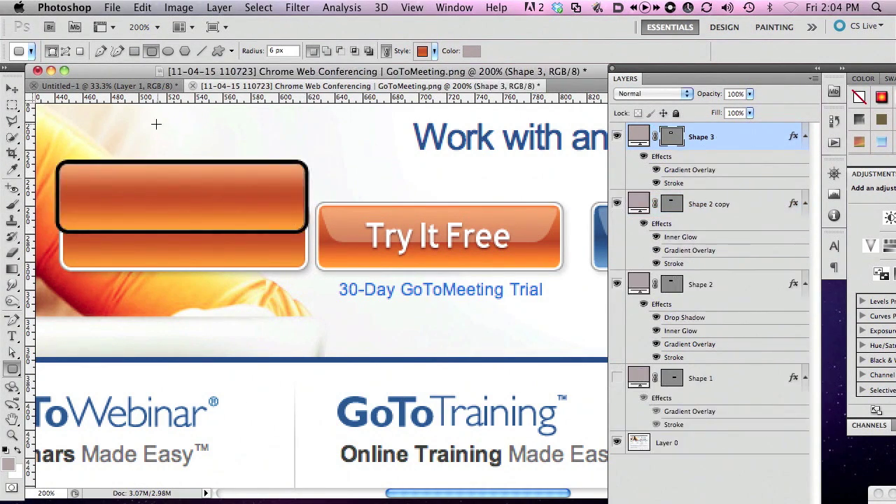
{"action": "left_click", "coordinate": [643, 157]}
{"action": "left_click", "coordinate": [12, 352]}
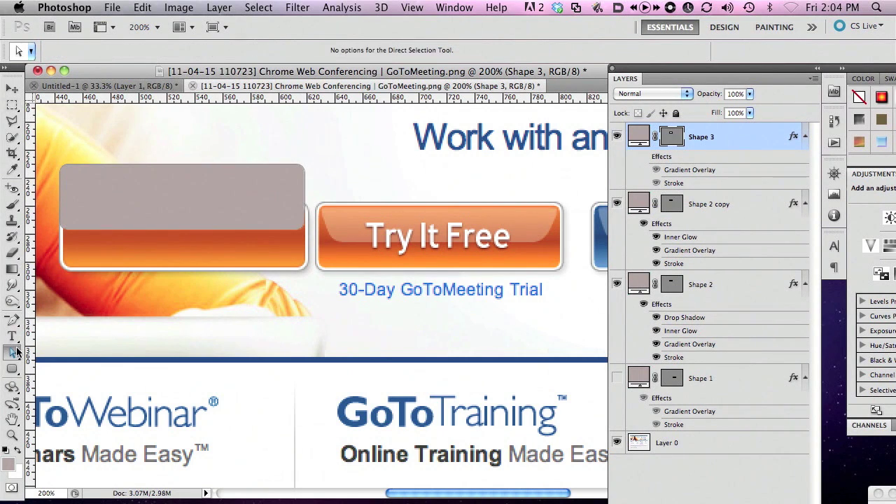
{"action": "left_click", "coordinate": [297, 232]}
{"action": "left_click_drag", "start_coordinate": [305, 226], "coordinate": [277, 235]}
{"action": "left_click_drag", "start_coordinate": [277, 235], "coordinate": [276, 235]}
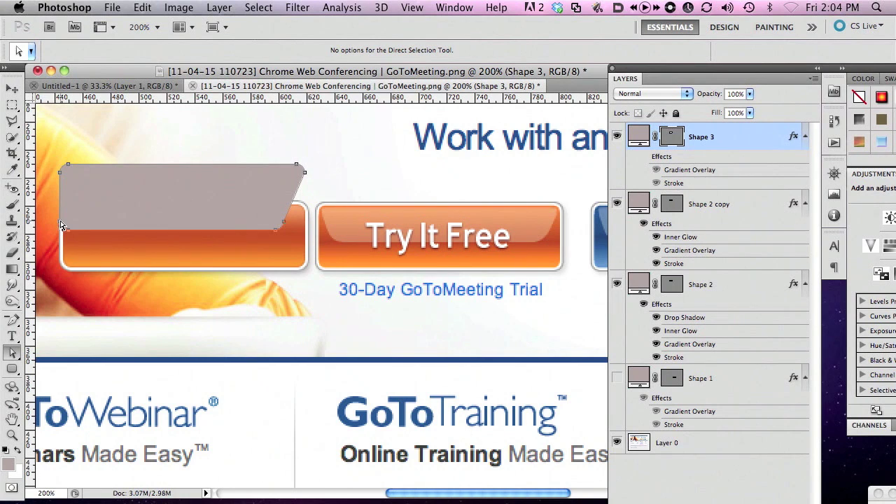
{"action": "left_click_drag", "start_coordinate": [71, 233], "coordinate": [86, 234]}
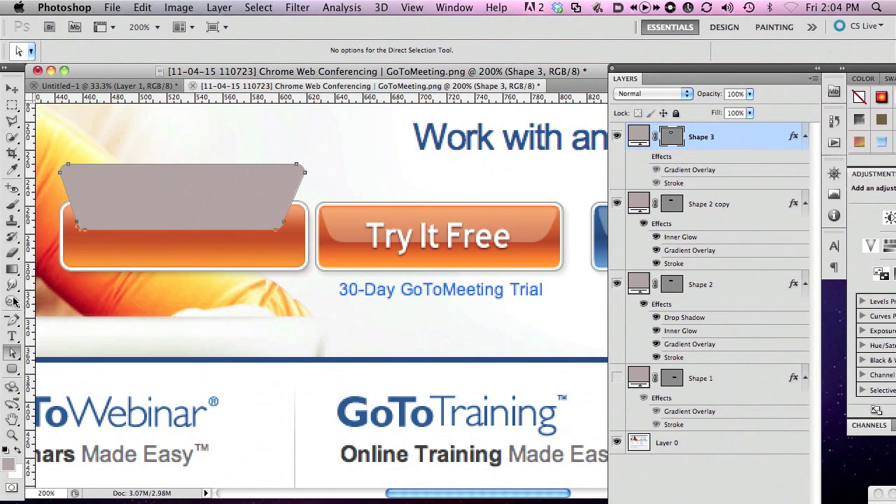
Delete the top corner anchors and convert the remaining top anchors to corners for a straight top edge
{"action": "left_click", "coordinate": [12, 320]}
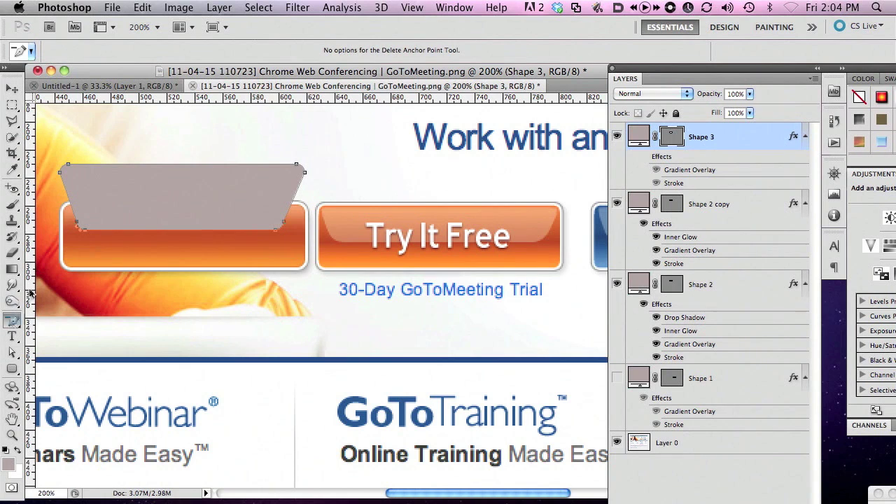
{"action": "left_click", "coordinate": [67, 167]}
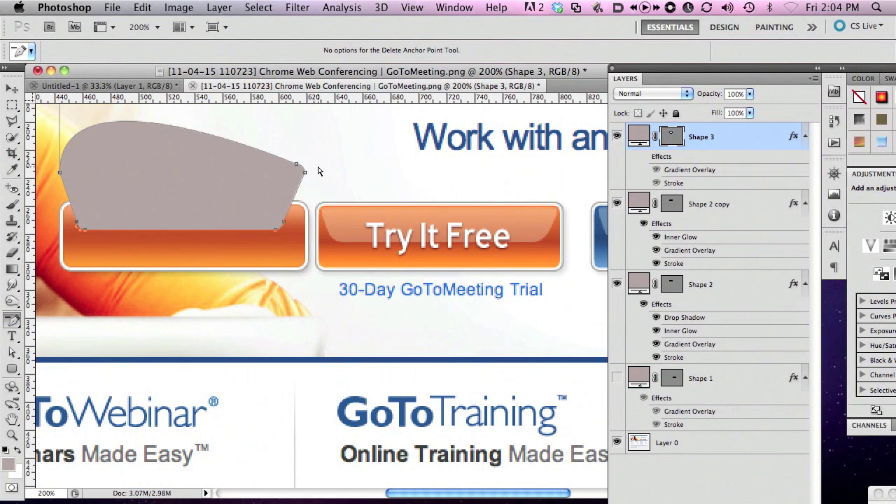
{"action": "left_click", "coordinate": [296, 166]}
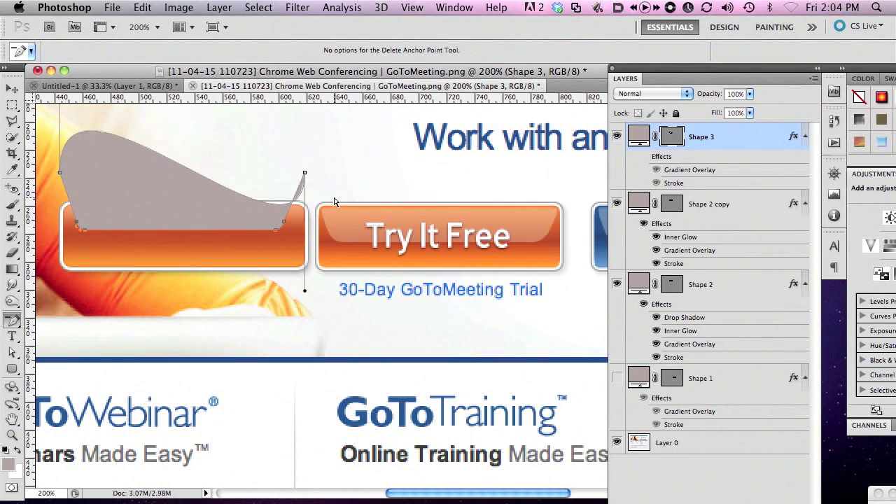
{"action": "left_click", "coordinate": [12, 320]}
{"action": "left_click", "coordinate": [53, 374]}
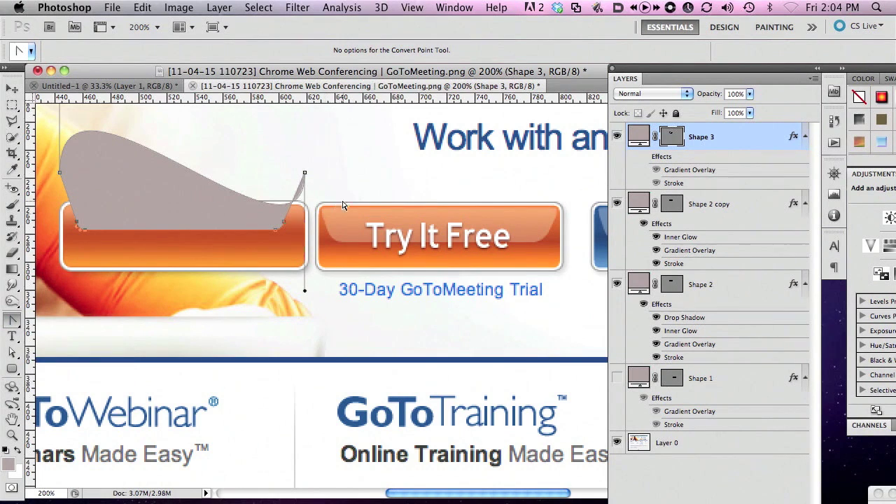
{"action": "left_click", "coordinate": [305, 172]}
{"action": "left_click", "coordinate": [60, 173]}
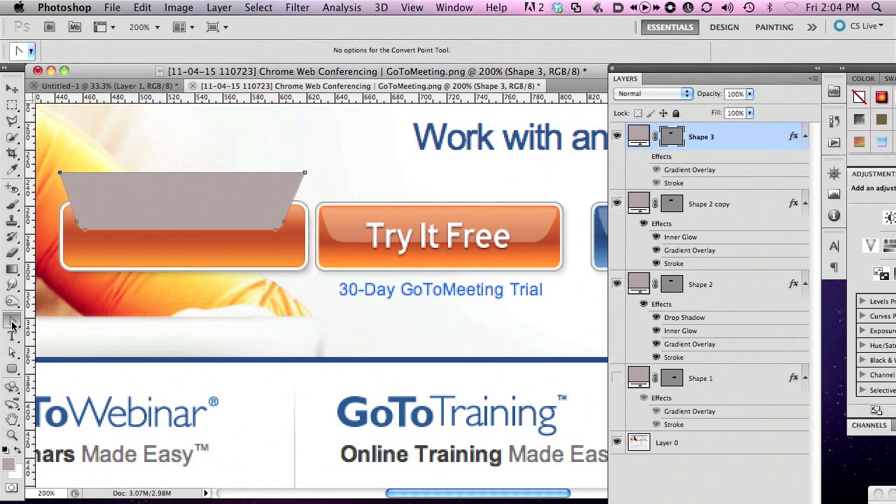
{"action": "left_click", "coordinate": [12, 367]}
{"action": "left_click", "coordinate": [12, 353]}
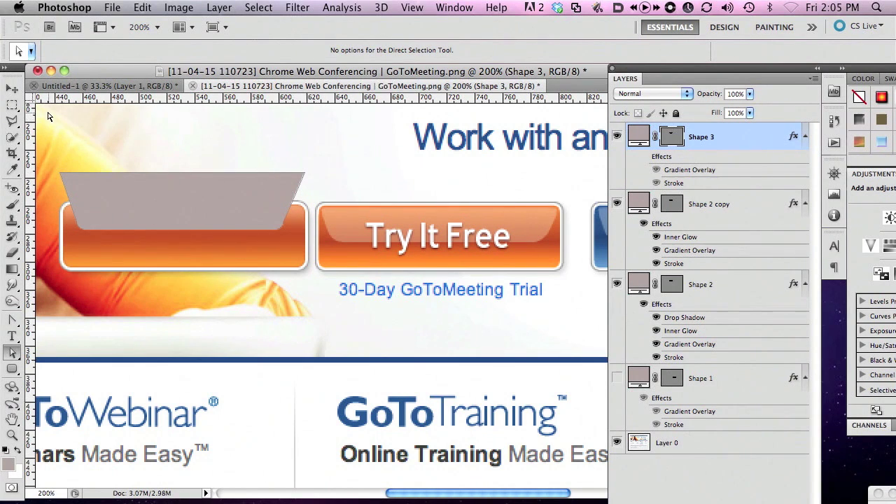
Move the grey trapezoid down onto the left orange button, nudging it slightly lower
{"action": "left_click", "coordinate": [12, 88]}
{"action": "mouse_move", "coordinate": [174, 201]}
{"action": "left_mouse_down"}
{"action": "mouse_move", "coordinate": [168, 232]}
{"action": "mouse_move", "coordinate": [178, 205]}
{"action": "left_mouse_up"}
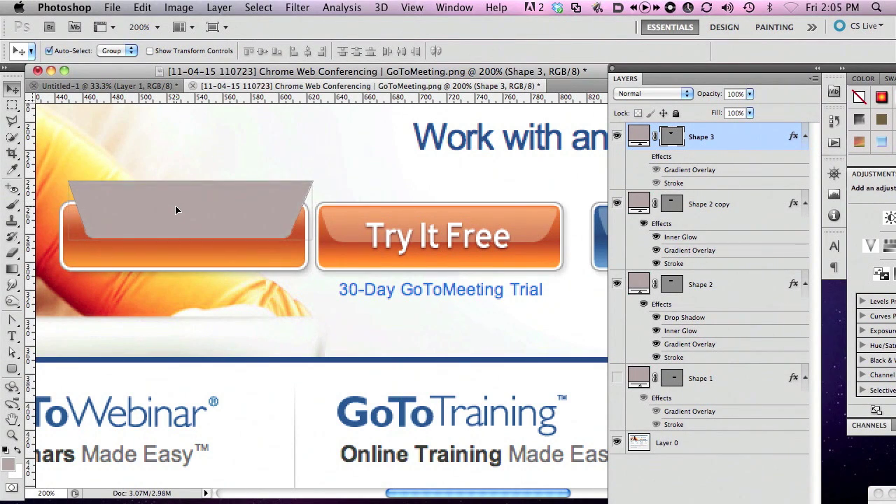
{"action": "key", "text": "Down"}
{"action": "key", "text": "Down"}
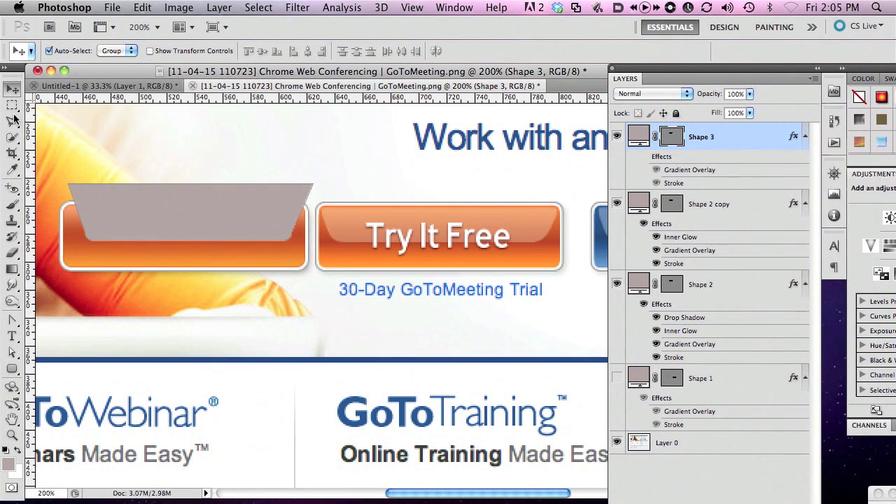
Drag the trapezoid's anchors to fit it inside the button's upper part
{"action": "left_click", "coordinate": [14, 352]}
{"action": "left_click", "coordinate": [90, 240]}
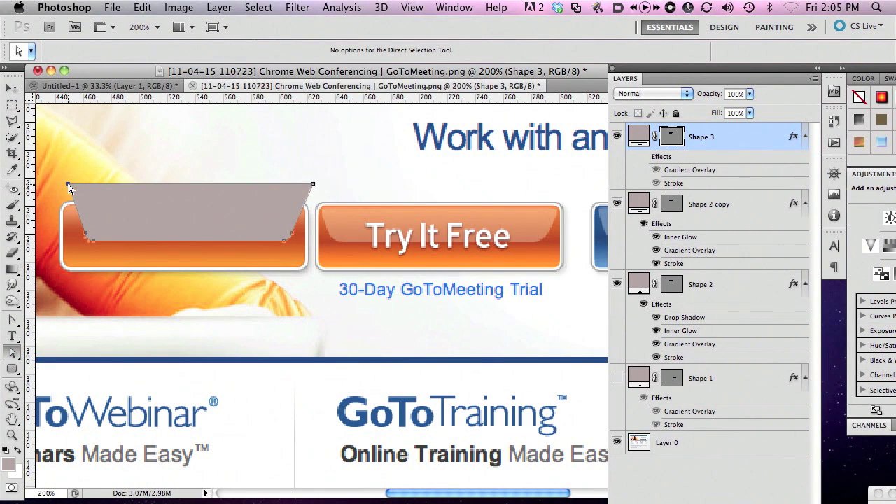
{"action": "left_click_drag", "start_coordinate": [69, 186], "coordinate": [58, 186]}
{"action": "scroll", "coordinate": [59, 187], "scroll_direction": "left", "scroll_amount": 1}
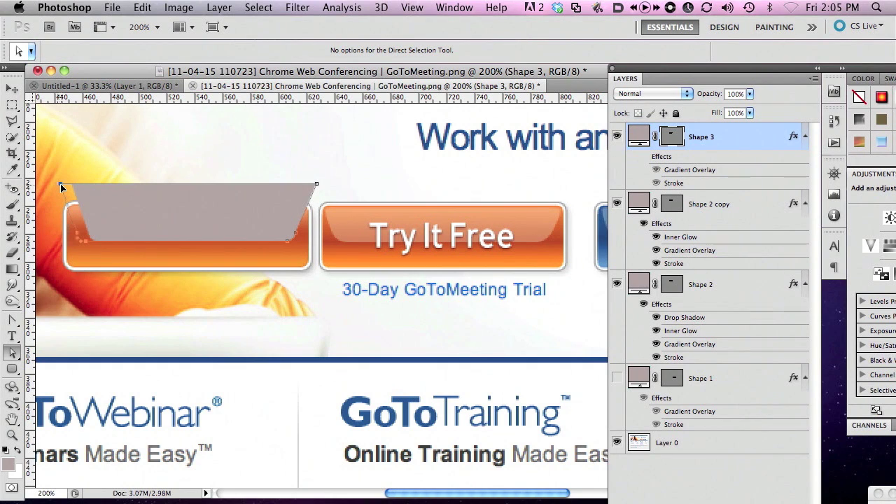
{"action": "left_click", "coordinate": [61, 187]}
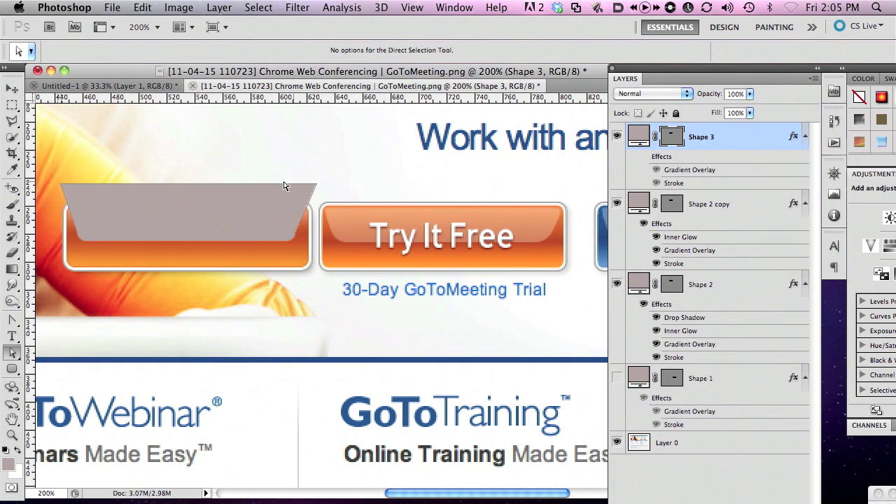
{"action": "left_click_drag", "start_coordinate": [257, 187], "coordinate": [255, 208]}
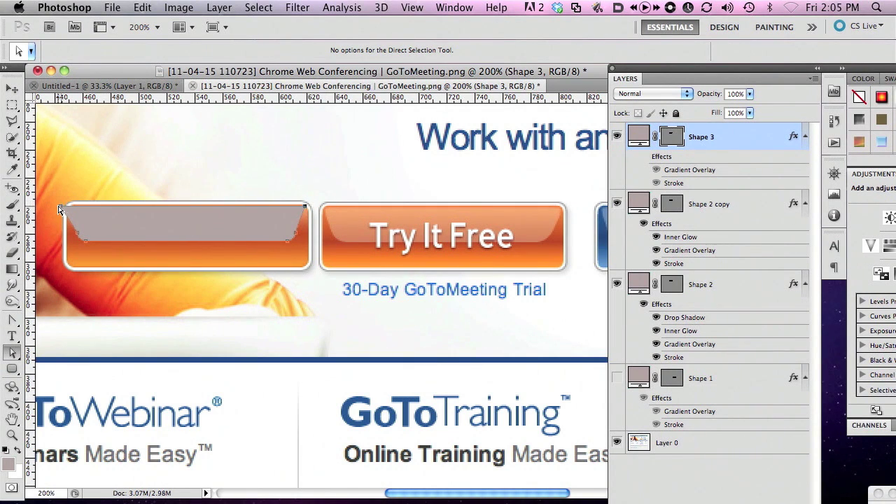
{"action": "left_click_drag", "start_coordinate": [63, 209], "coordinate": [71, 208]}
{"action": "key", "text": "Return"}
Fill the Shape 3 highlight with white and lower its layer opacity to 31%
{"action": "double_click", "coordinate": [639, 137]}
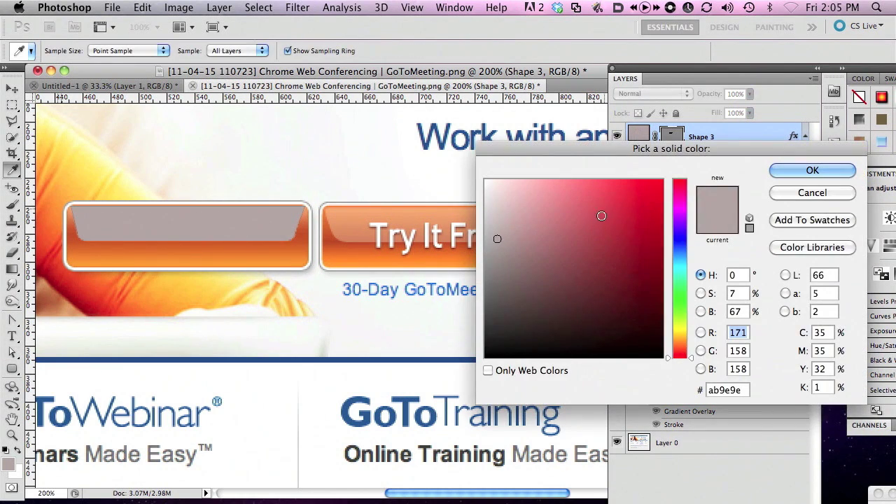
{"action": "left_click", "coordinate": [455, 175]}
{"action": "left_click", "coordinate": [811, 170]}
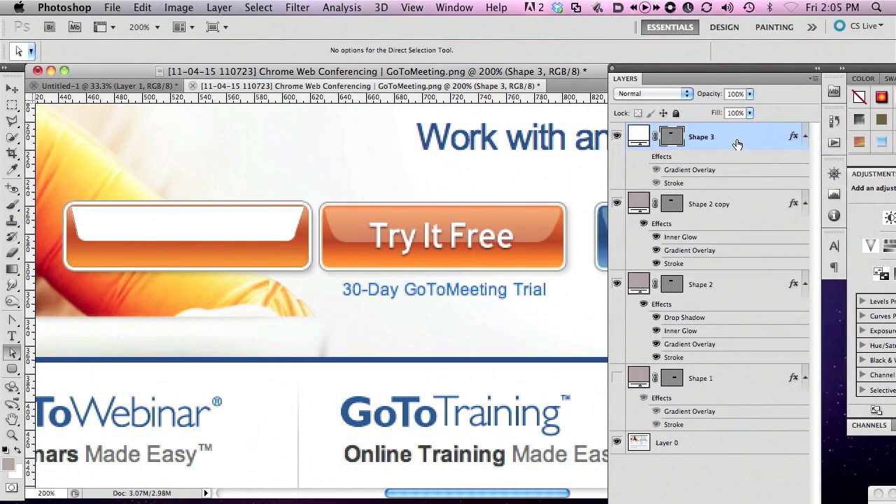
{"action": "mouse_move", "coordinate": [714, 96]}
{"action": "left_mouse_down"}
{"action": "mouse_move", "coordinate": [699, 96]}
{"action": "mouse_move", "coordinate": [713, 95]}
{"action": "left_mouse_up"}
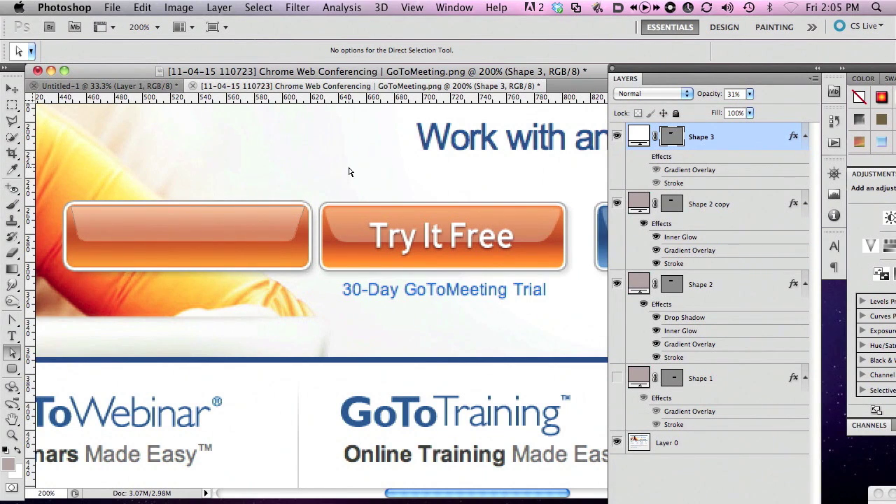
{"action": "left_click", "coordinate": [12, 89]}
Zoom out to view the whole page header, then start a Verdana 12 pt text layer on the orange button
{"action": "left_click", "coordinate": [184, 148]}
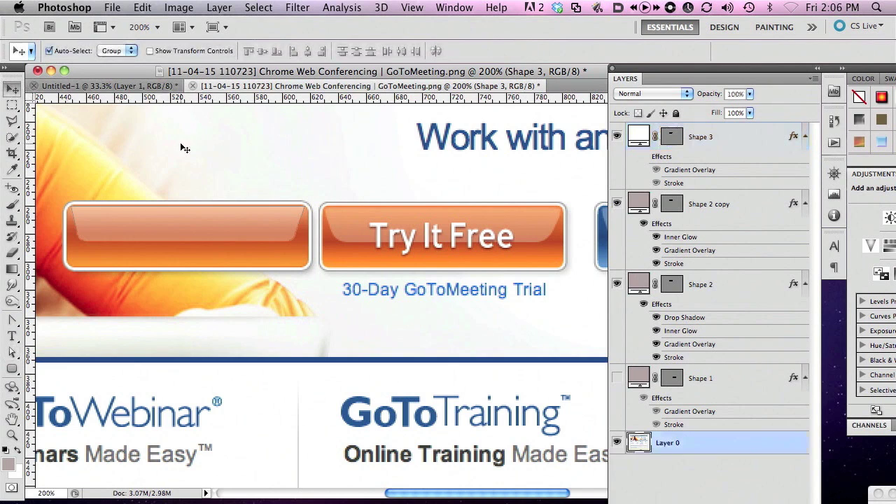
{"action": "scroll", "coordinate": [398, 251], "scroll_direction": "down", "scroll_amount": 1}
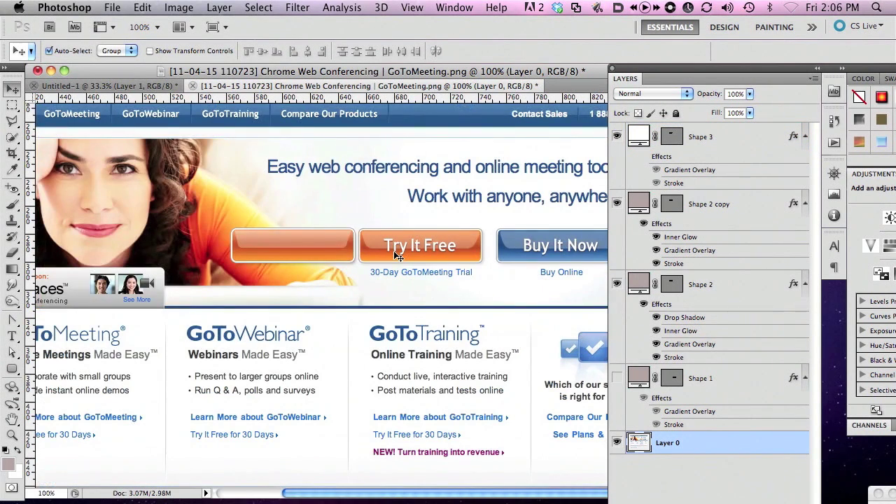
{"action": "left_click", "coordinate": [282, 239]}
{"action": "left_click", "coordinate": [343, 253], "text": "alt"}
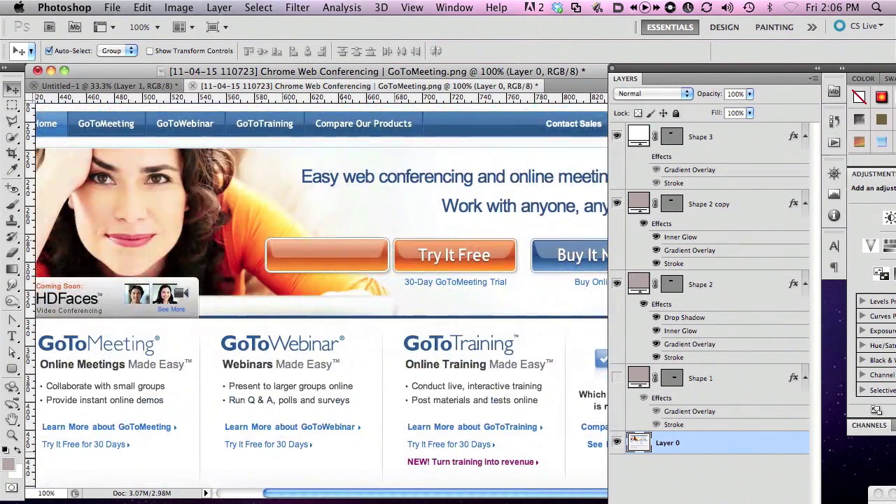
{"action": "left_click", "coordinate": [12, 336]}
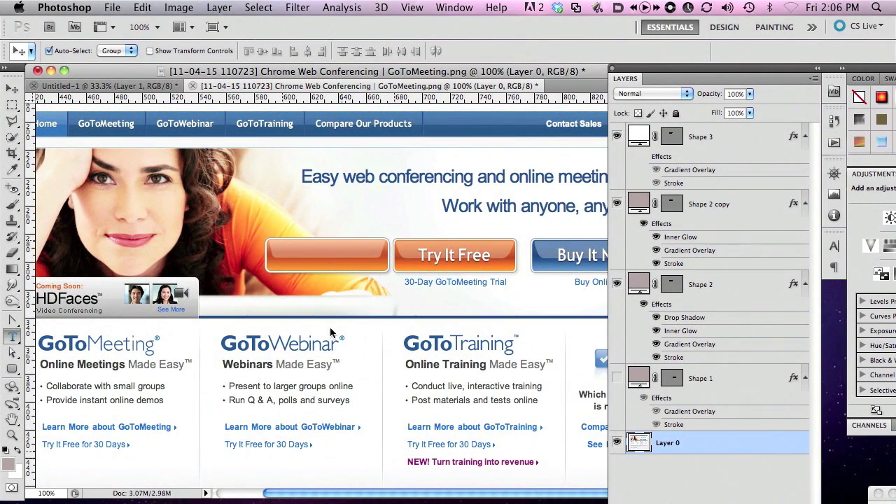
{"action": "left_click", "coordinate": [300, 256]}
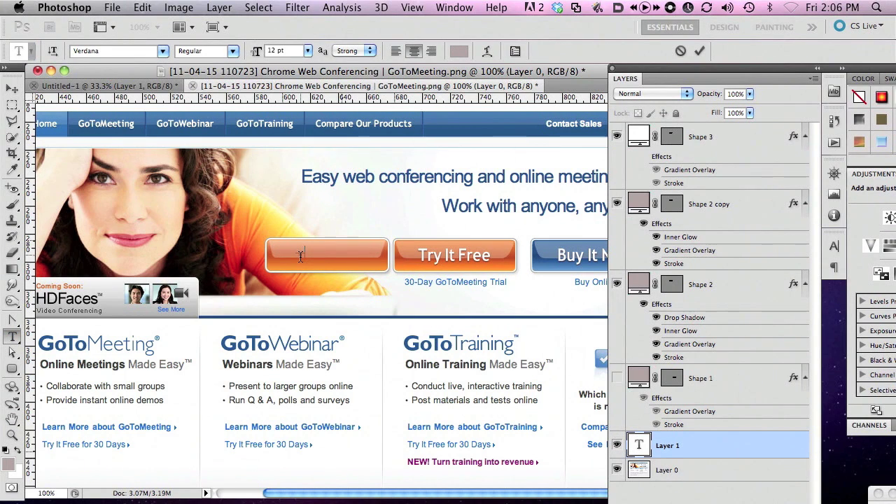
Select the typed label text and make its colour white
{"action": "double_click", "coordinate": [301, 256]}
{"action": "left_click", "coordinate": [453, 54]}
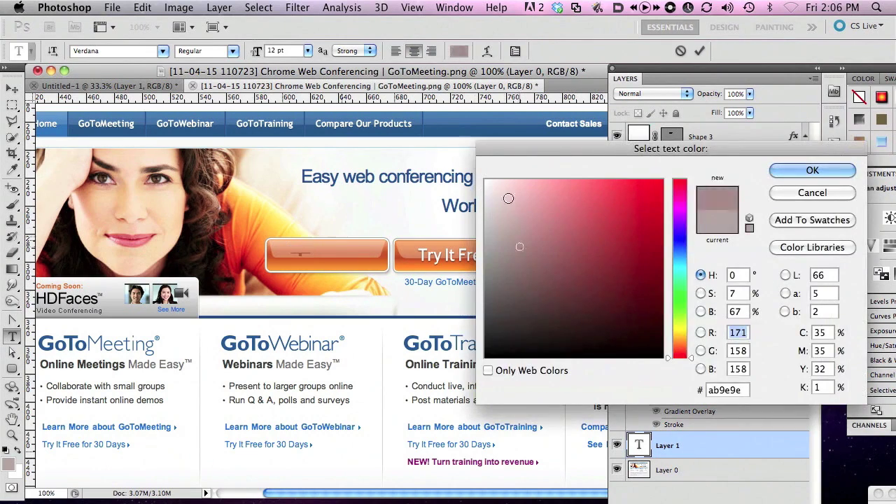
{"action": "left_click_drag", "start_coordinate": [509, 197], "coordinate": [487, 181]}
{"action": "left_click", "coordinate": [811, 171]}
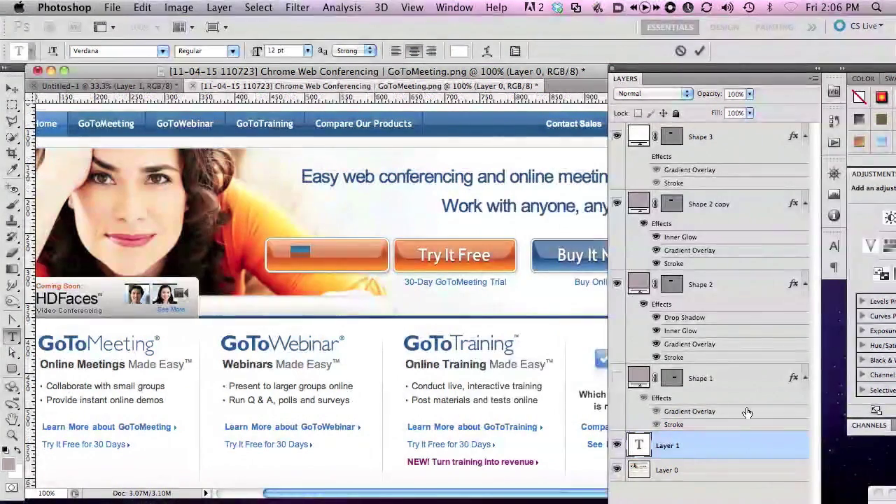
Move the text layer to the top of the stack and scale it up about 227% to fill the button
{"action": "left_click_drag", "start_coordinate": [735, 450], "coordinate": [756, 300]}
{"action": "left_click_drag", "start_coordinate": [762, 384], "coordinate": [729, 128]}
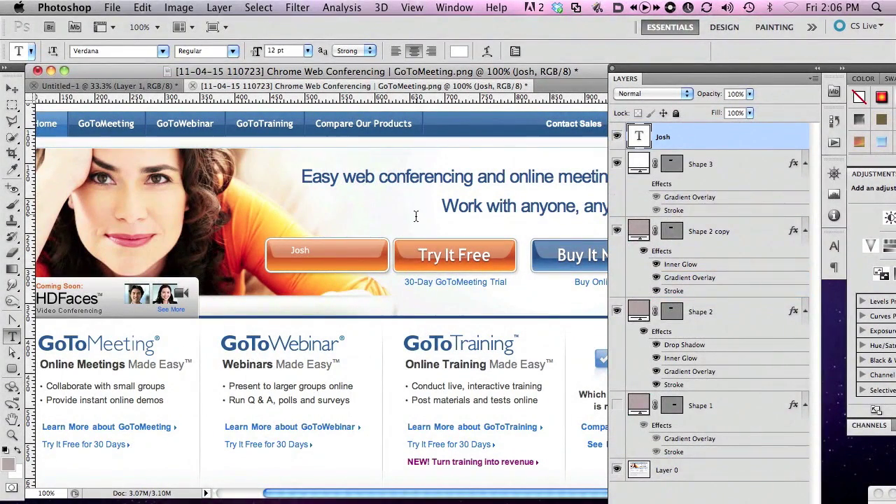
{"action": "key", "text": "ctrl+t"}
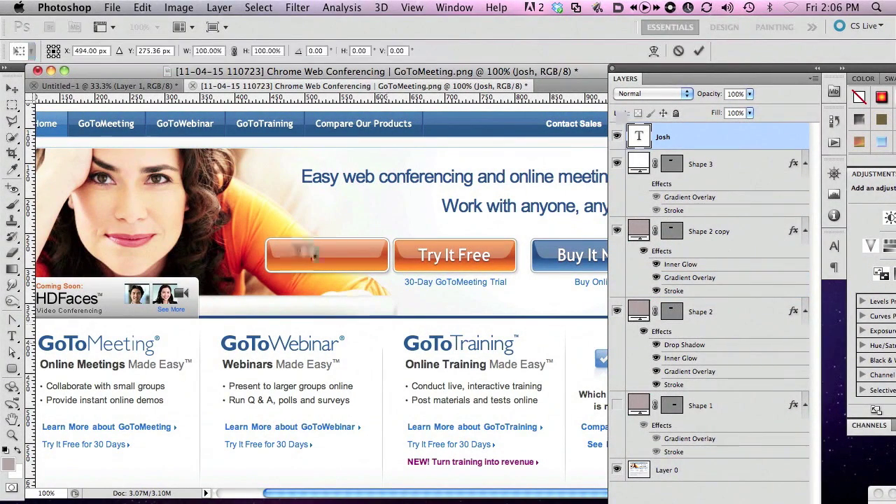
{"action": "left_click_drag", "start_coordinate": [313, 254], "coordinate": [336, 262]}
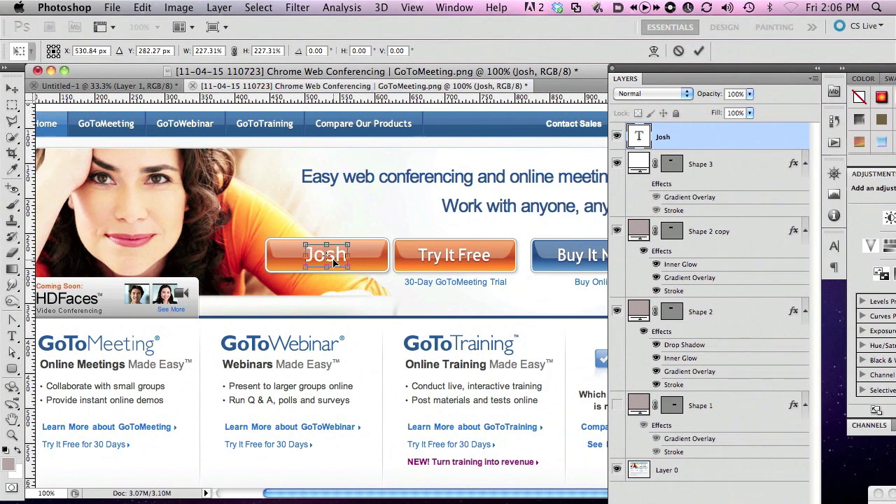
{"action": "key", "text": "Return"}
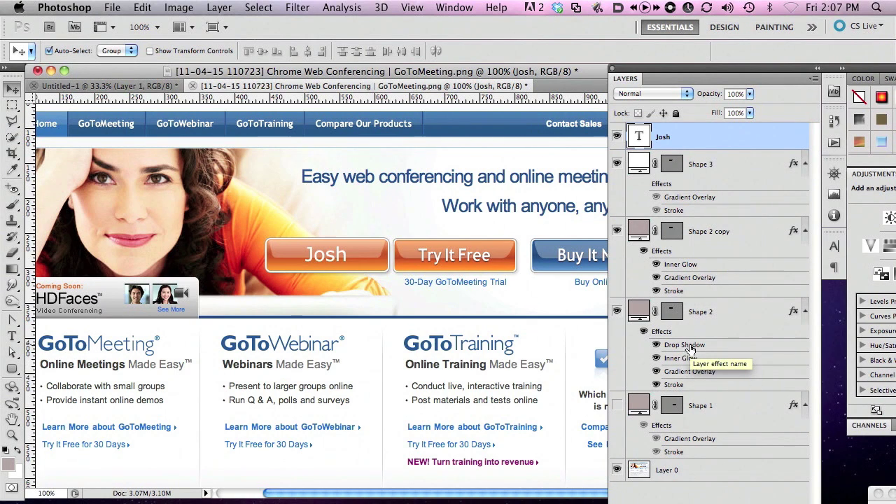
Copy the button's Drop Shadow onto the label text and set its distance and size to 2 px
{"action": "left_click_drag", "start_coordinate": [690, 349], "coordinate": [739, 139]}
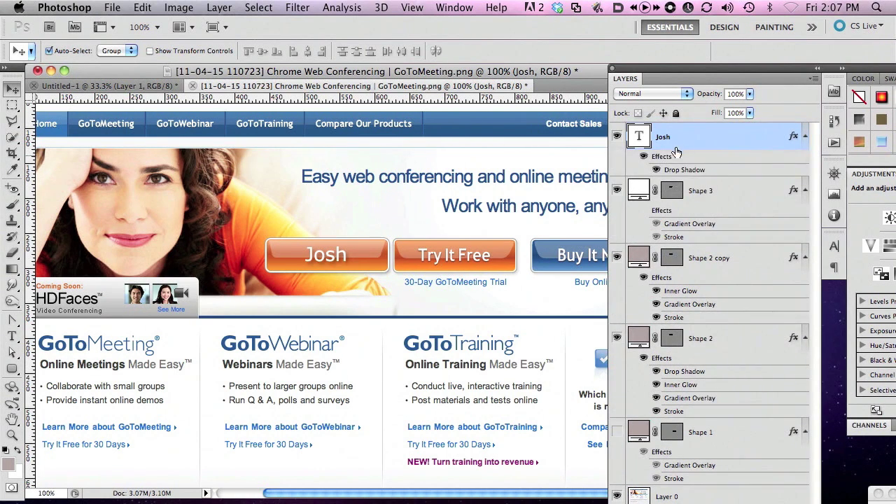
{"action": "double_click", "coordinate": [670, 168]}
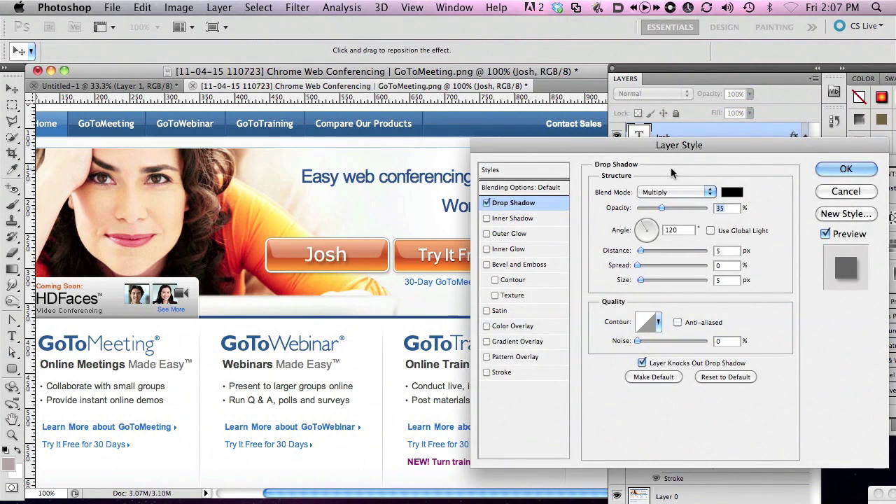
{"action": "left_click_drag", "start_coordinate": [642, 280], "coordinate": [639, 257]}
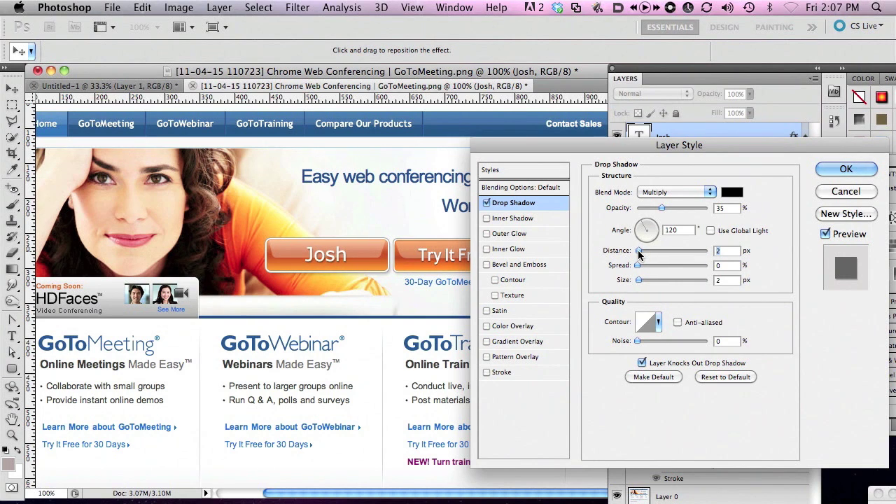